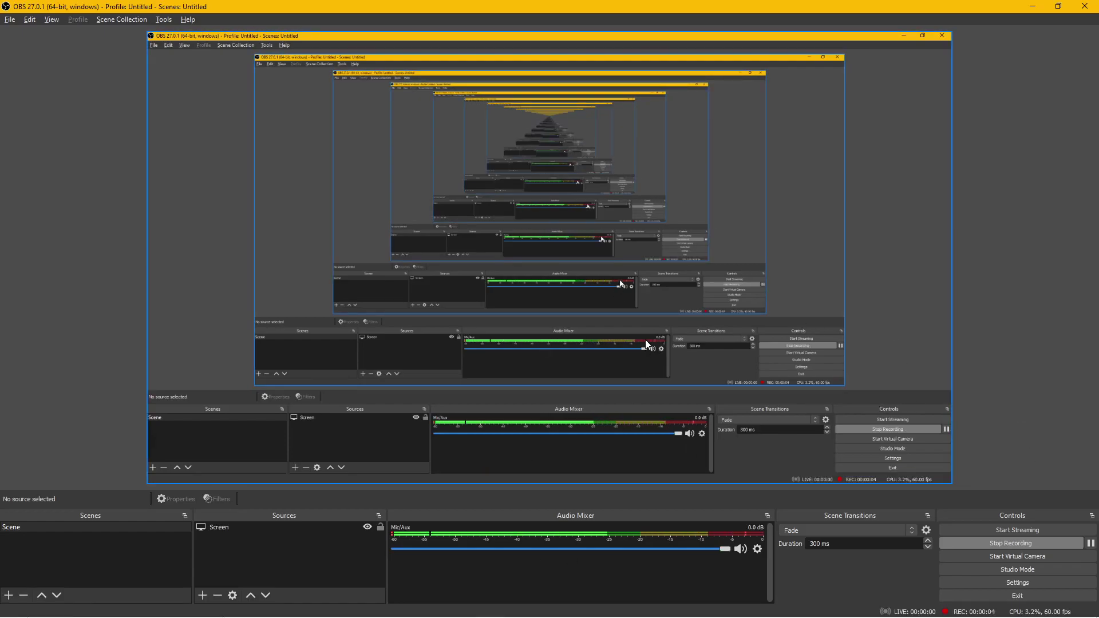
Switch from OBS Studio to the empty After Effects project.
key(alt+Tab)
key(alt+Tab)
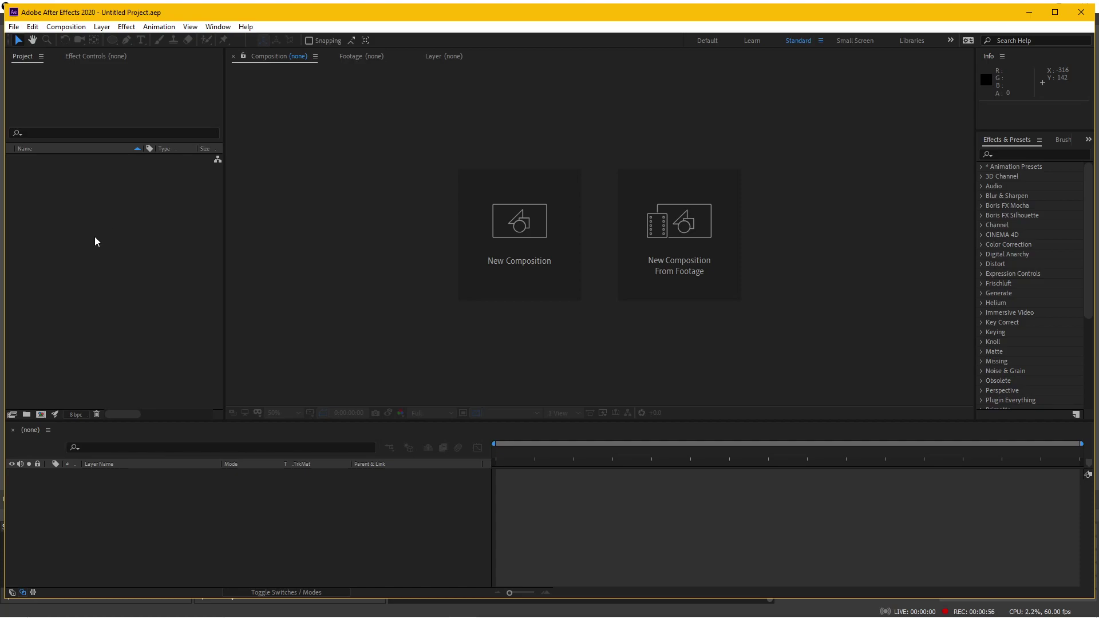
Create a 1920×1080 composition and draw a green rectangle along the bottom of the frame.
click(40, 414)
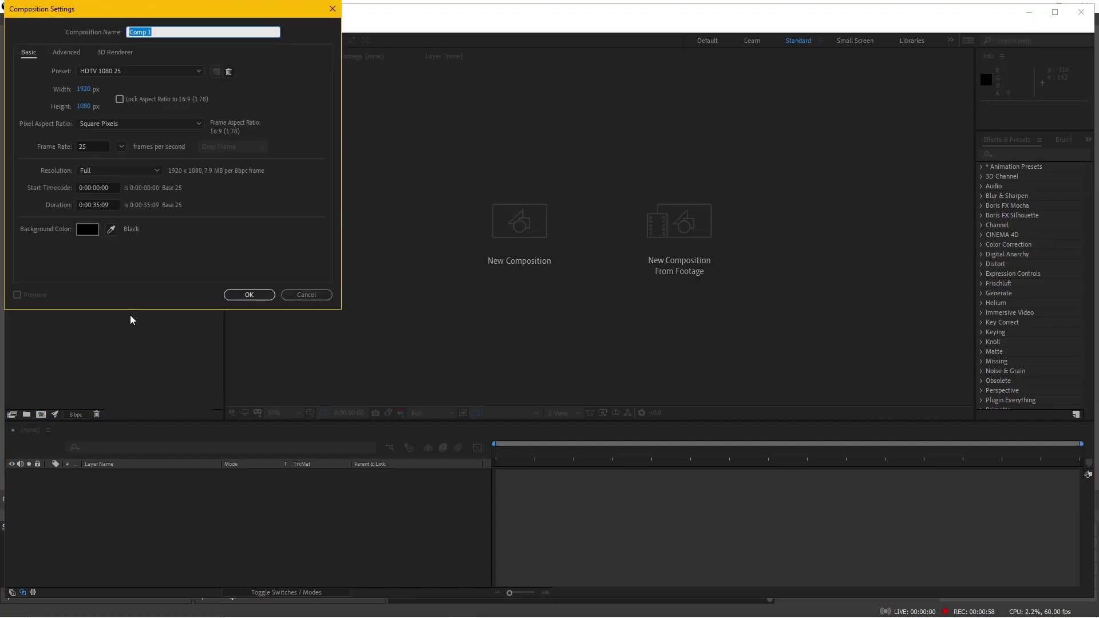
click(245, 296)
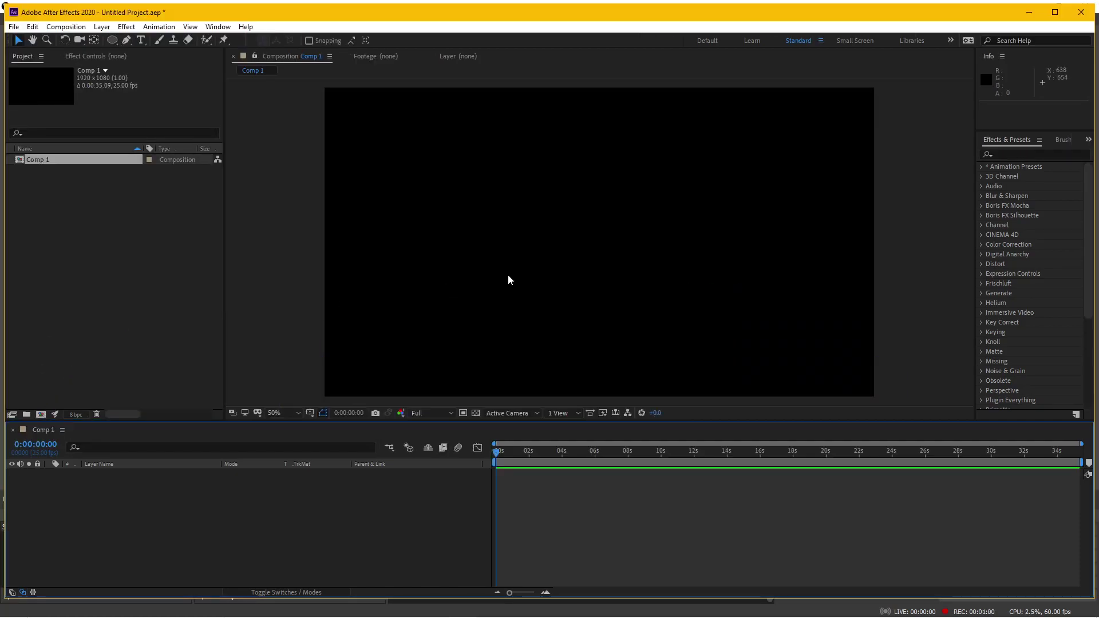
click(113, 40)
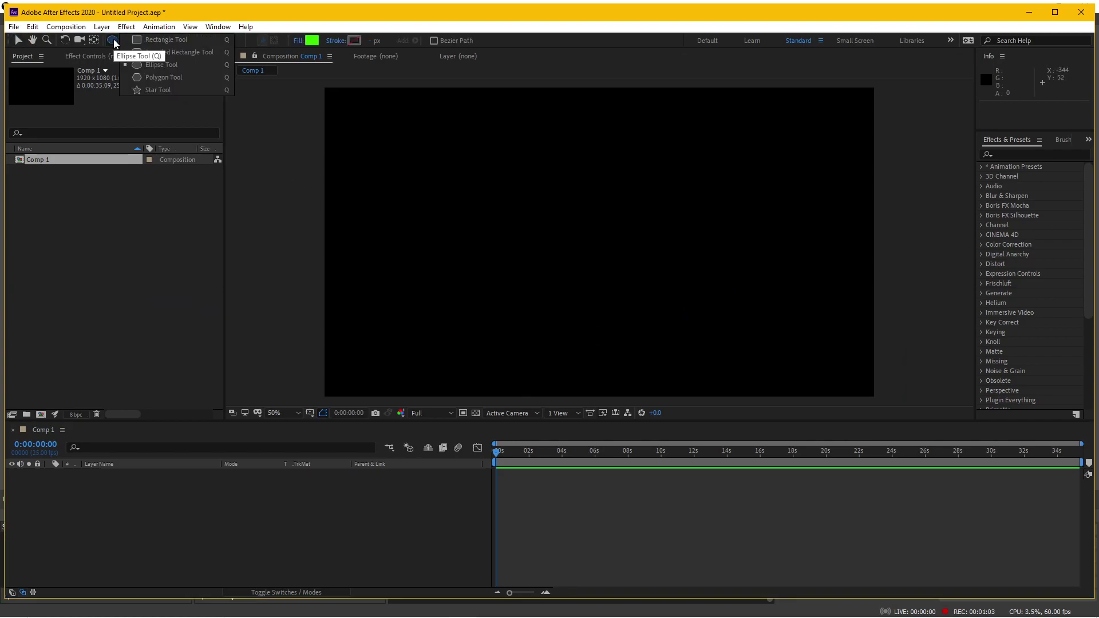
click(163, 40)
drag(291, 321, 907, 411)
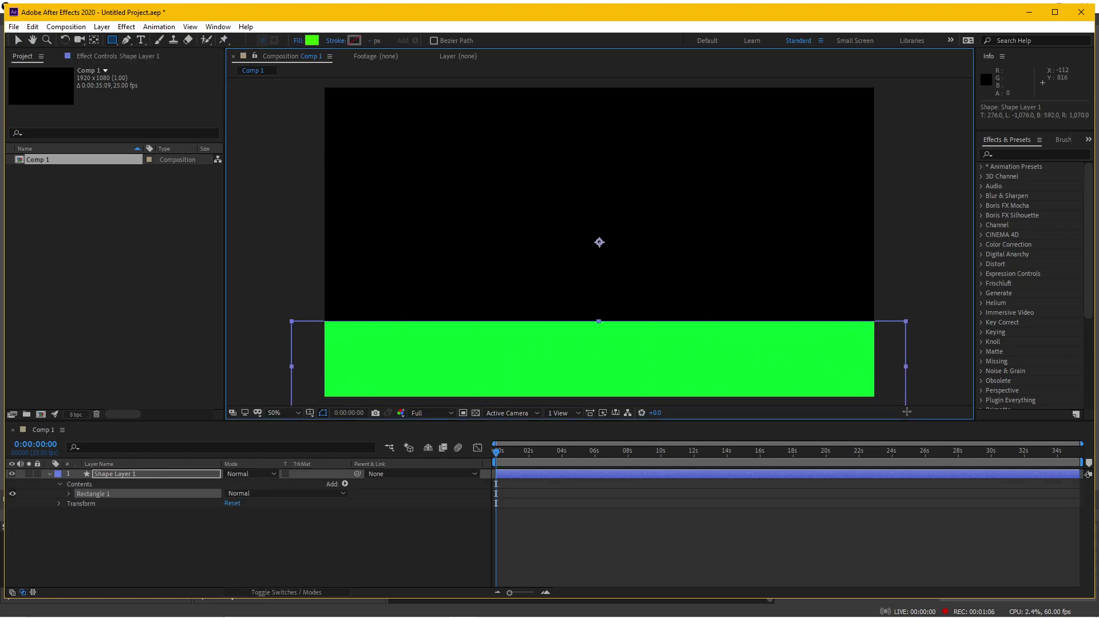
Rename the rectangle's shape layer to Ground.
click(142, 475)
key(Return)
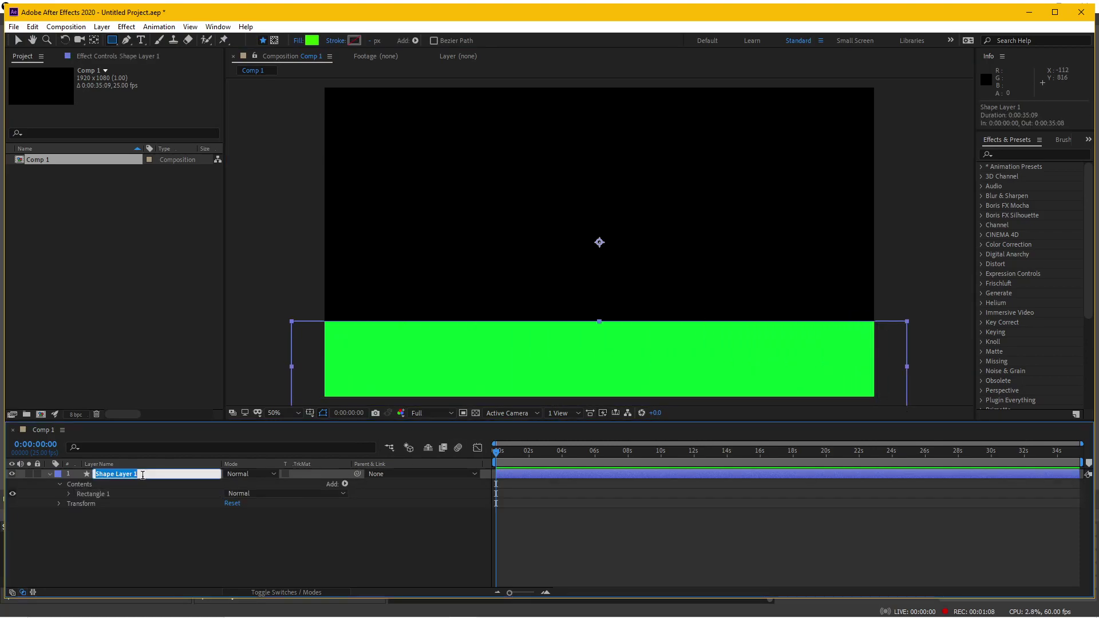
text(Ground)
key(Return)
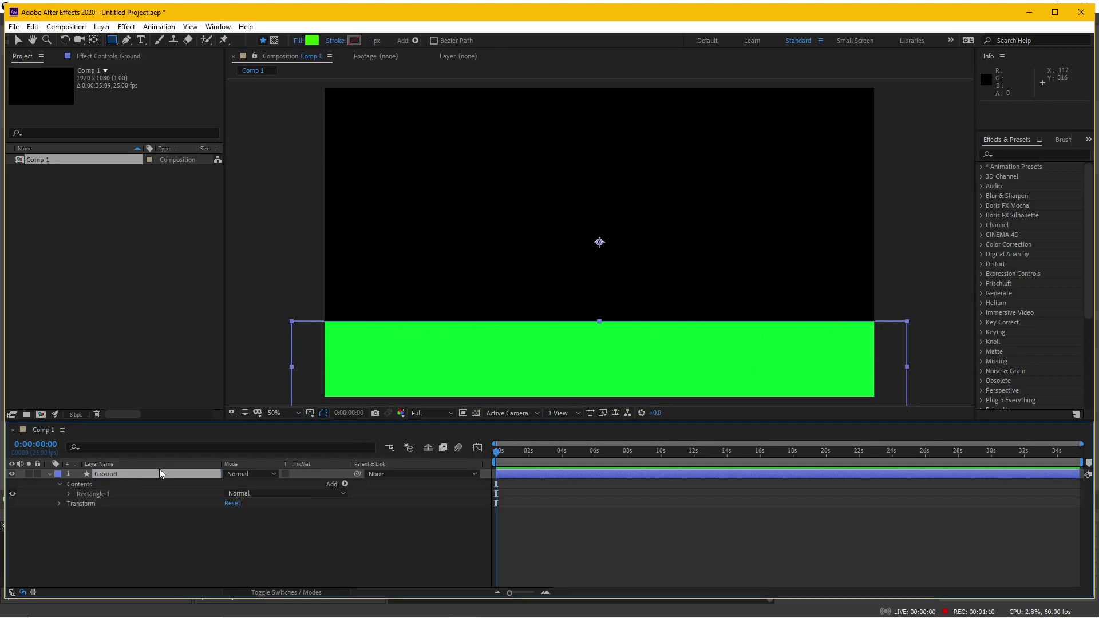
click(144, 543)
Draw a circle near the top right of the frame with the Ellipse Tool.
click(114, 42)
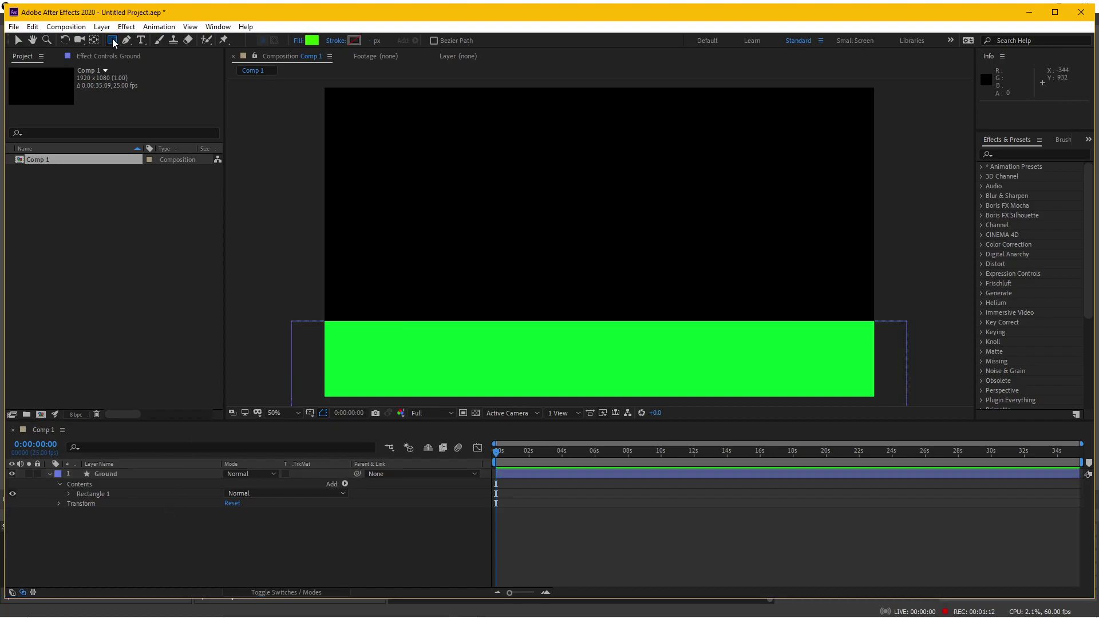
click(114, 42)
click(154, 61)
drag(688, 132, 727, 181)
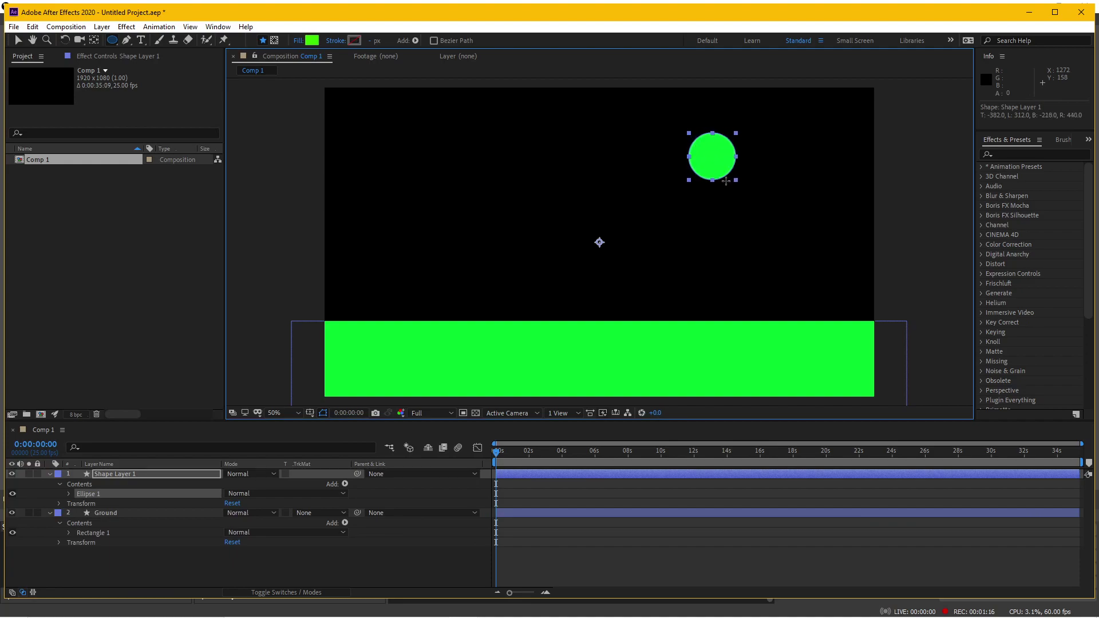
Rename the circle's layer to Ball.
click(122, 474)
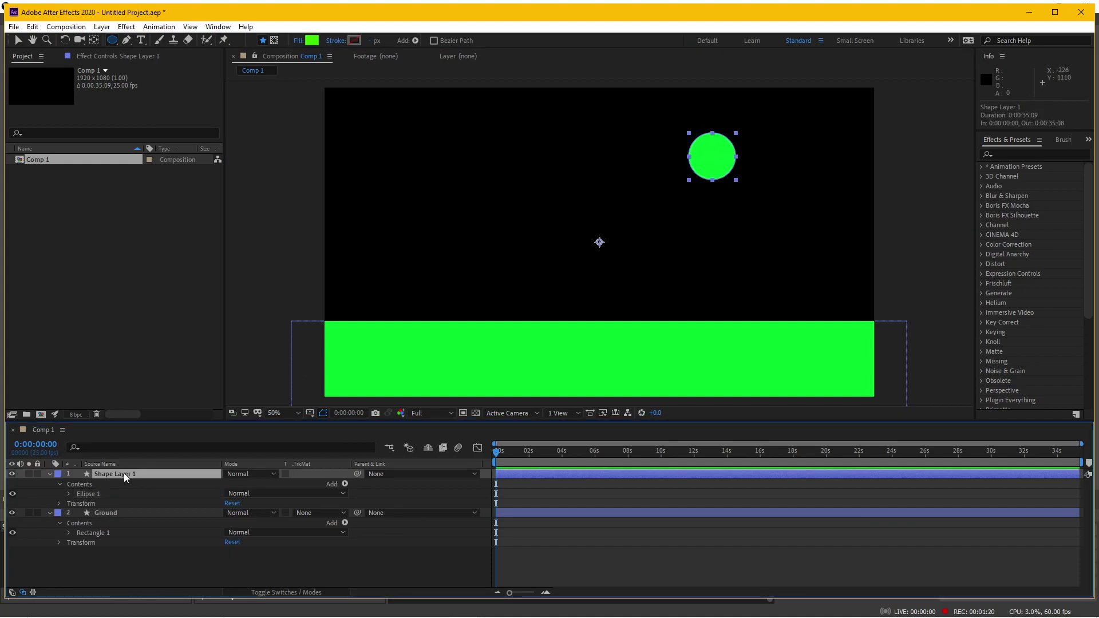
key(Return)
text(Ball)
key(Return)
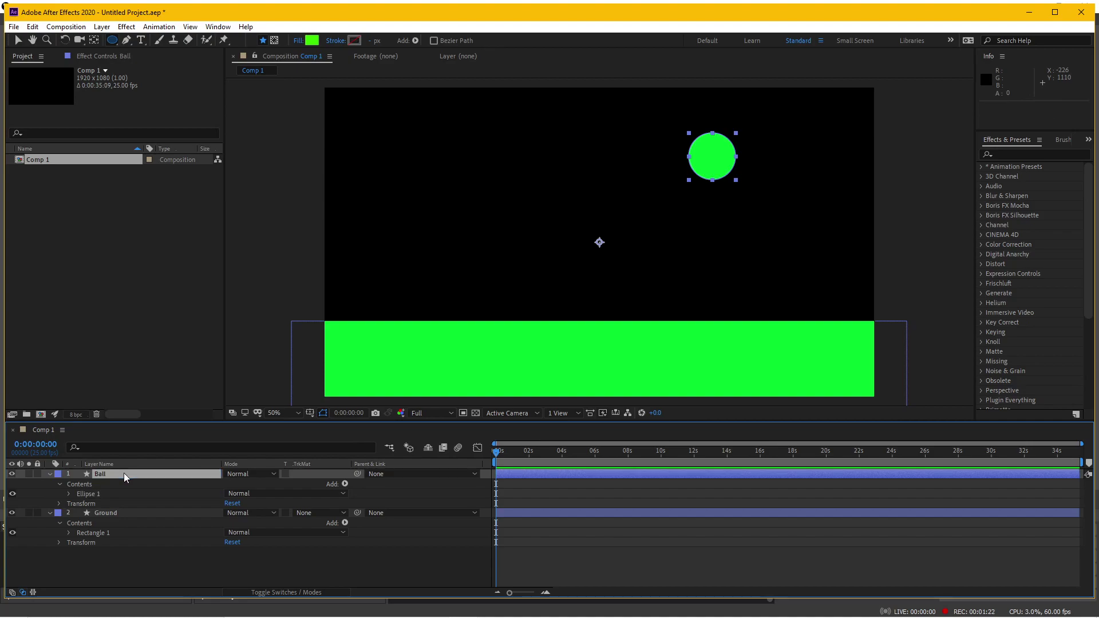
Change the Ball's fill colour from green to red.
click(313, 40)
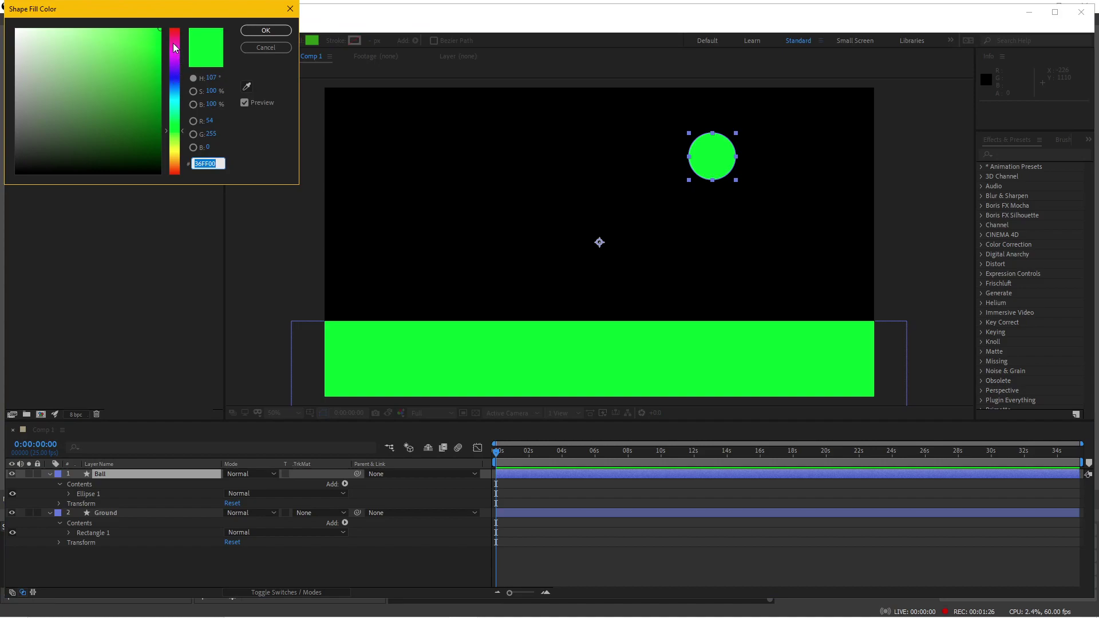
drag(175, 47, 177, 23)
click(266, 29)
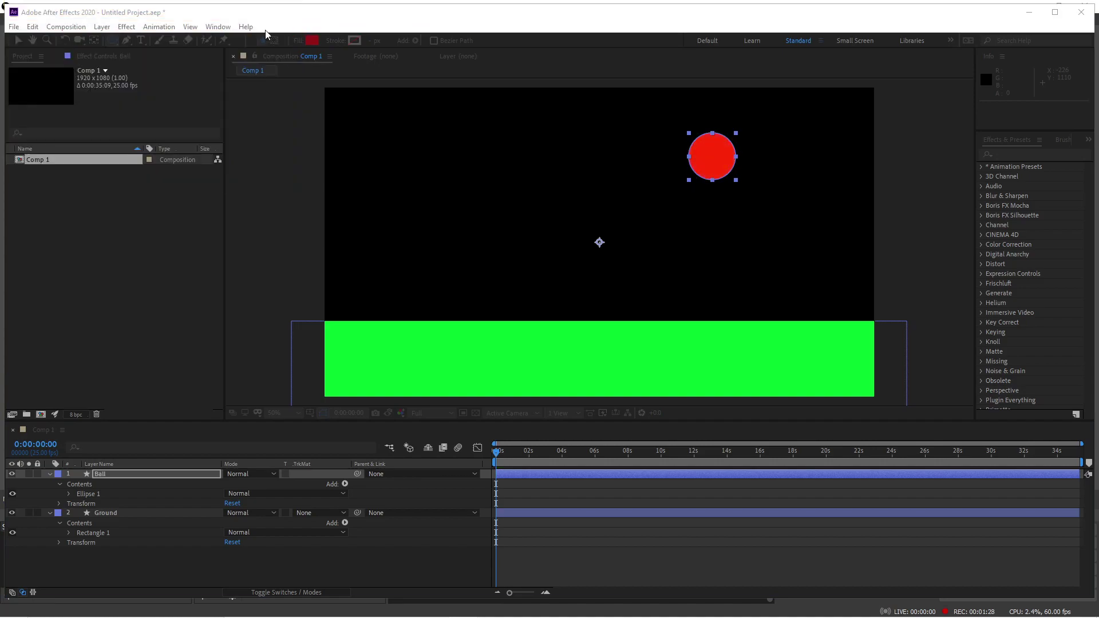
click(118, 474)
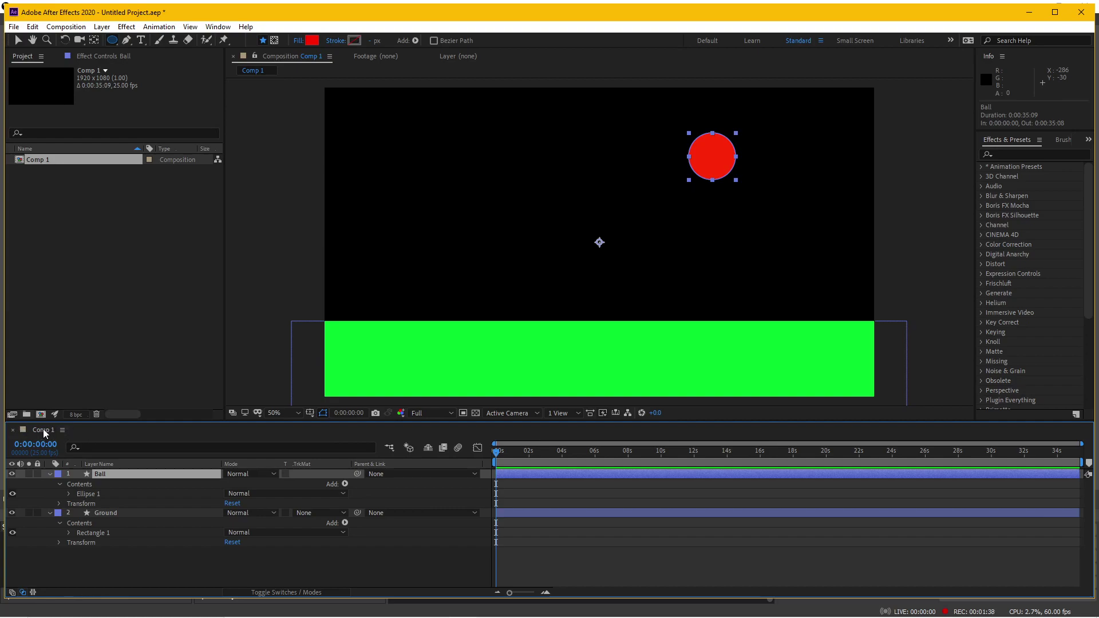
Rename Comp 1 to 'Original comp' in the Project panel.
click(55, 161)
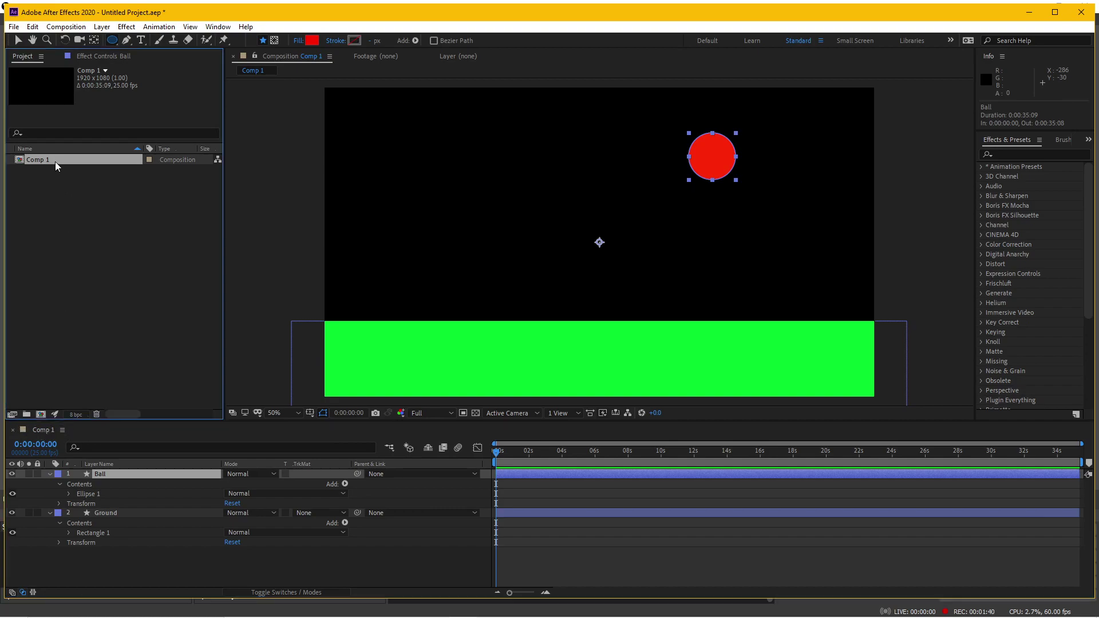
key(Return)
text(Original comp)
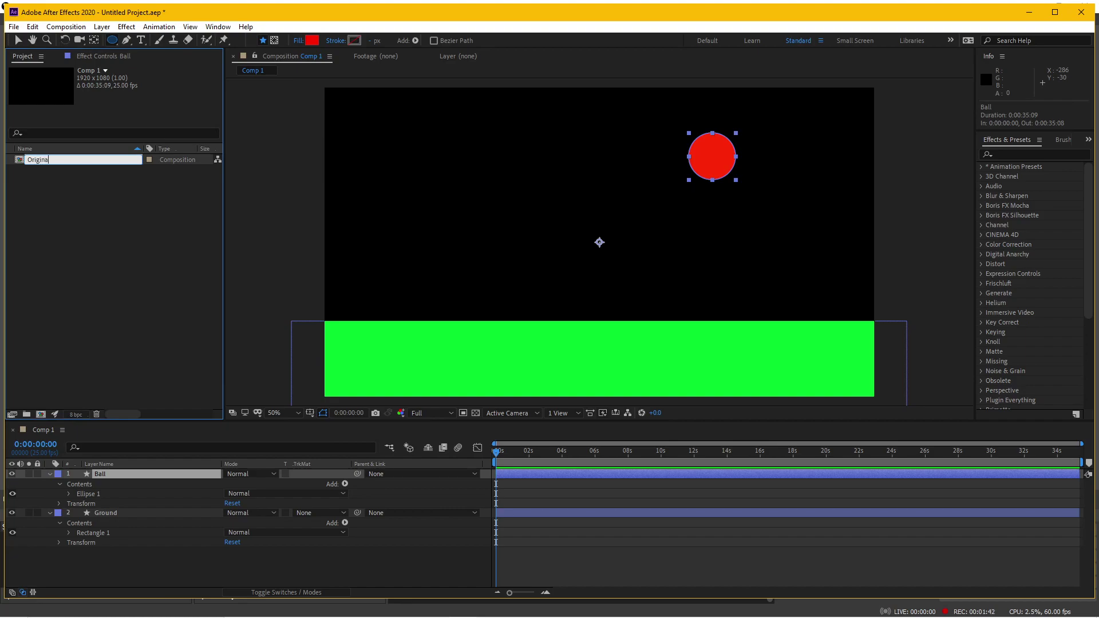
key(Return)
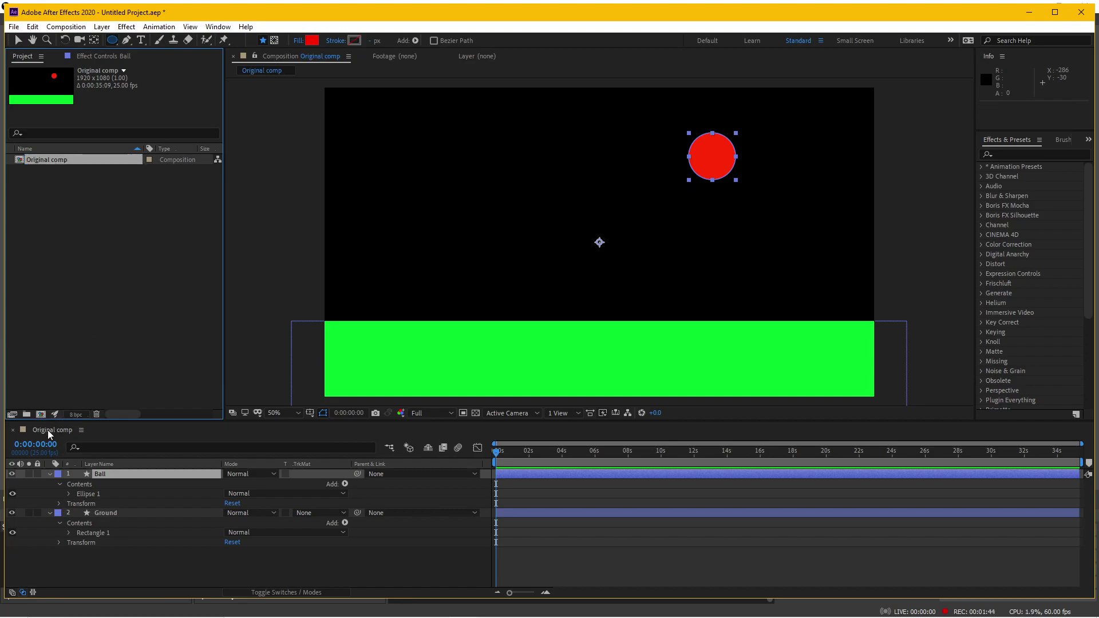
Open Original comp in Newton 3 from the Composition menu.
click(46, 430)
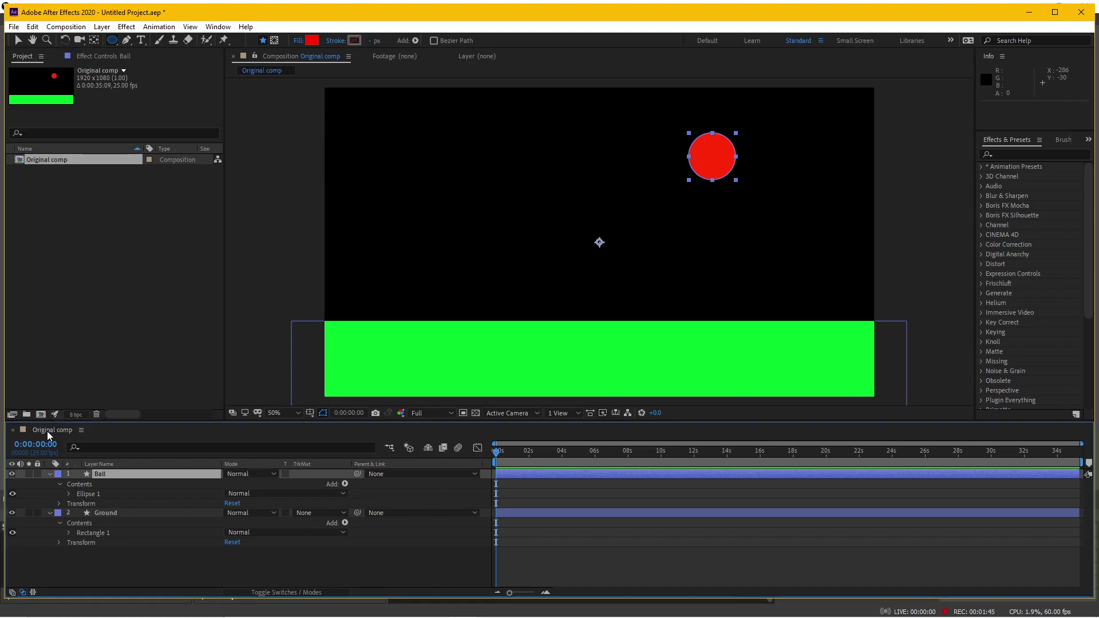
click(66, 28)
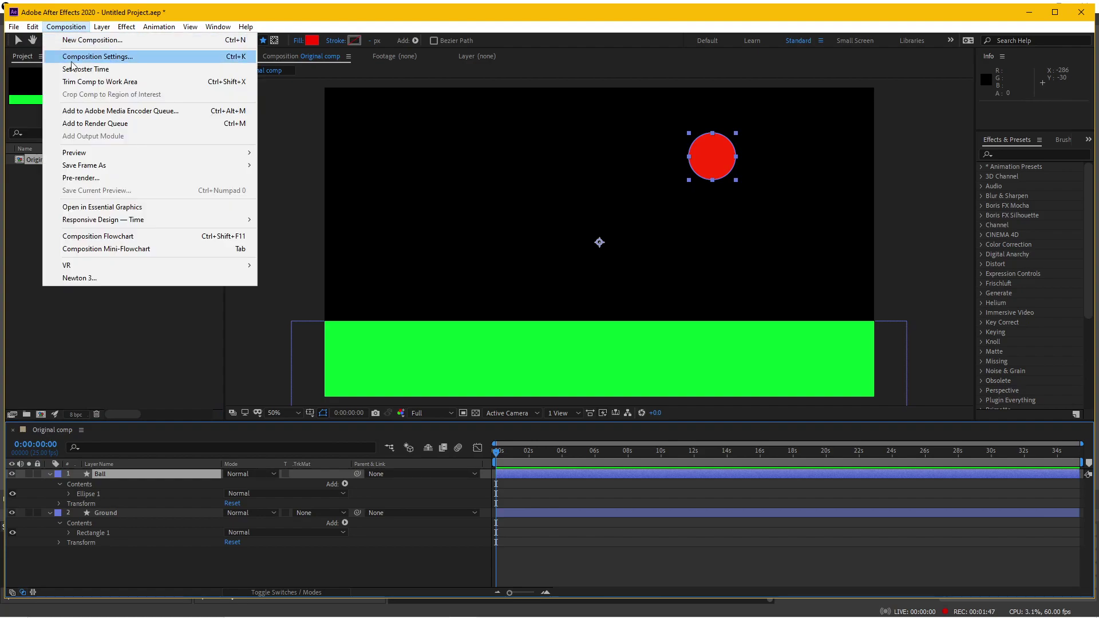
click(97, 278)
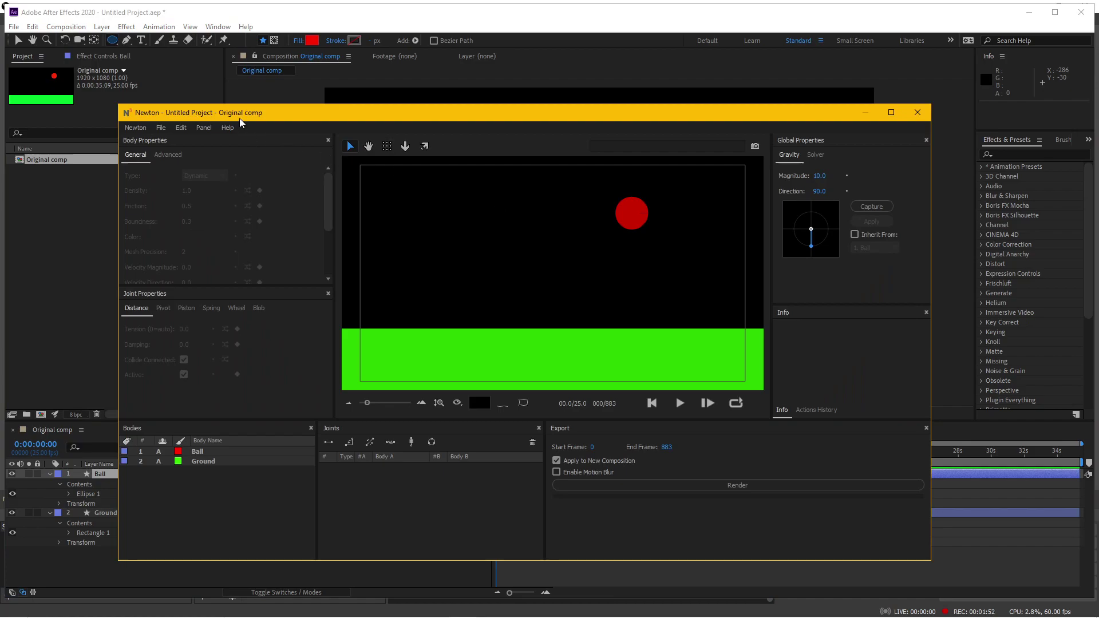
Set the Ground body's type to Static and keep the Ball as Dynamic.
drag(241, 117, 243, 87)
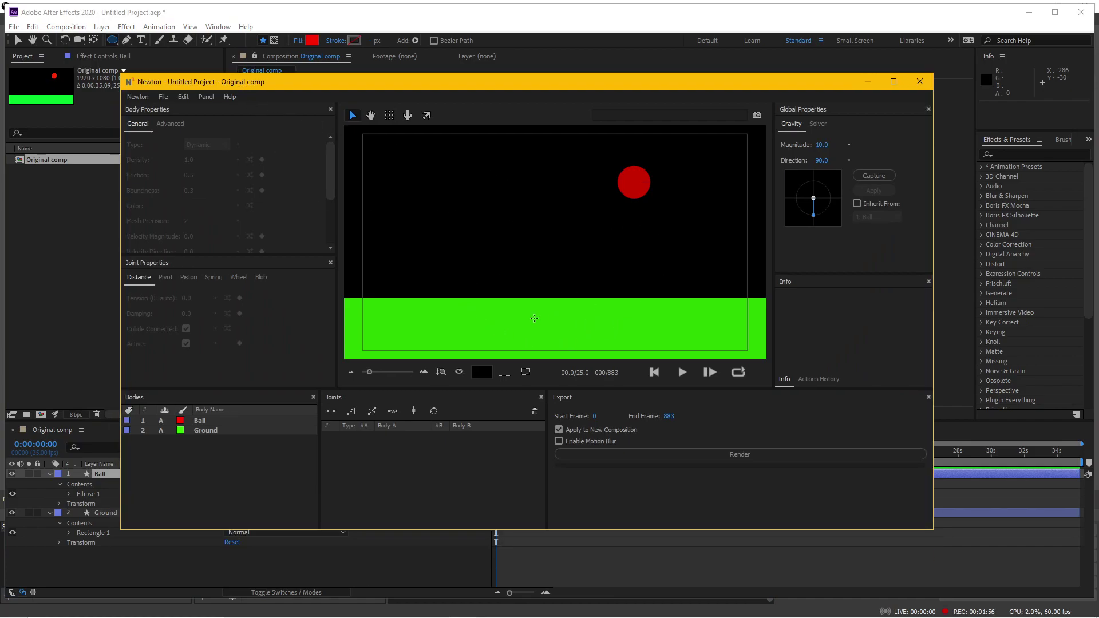
click(513, 316)
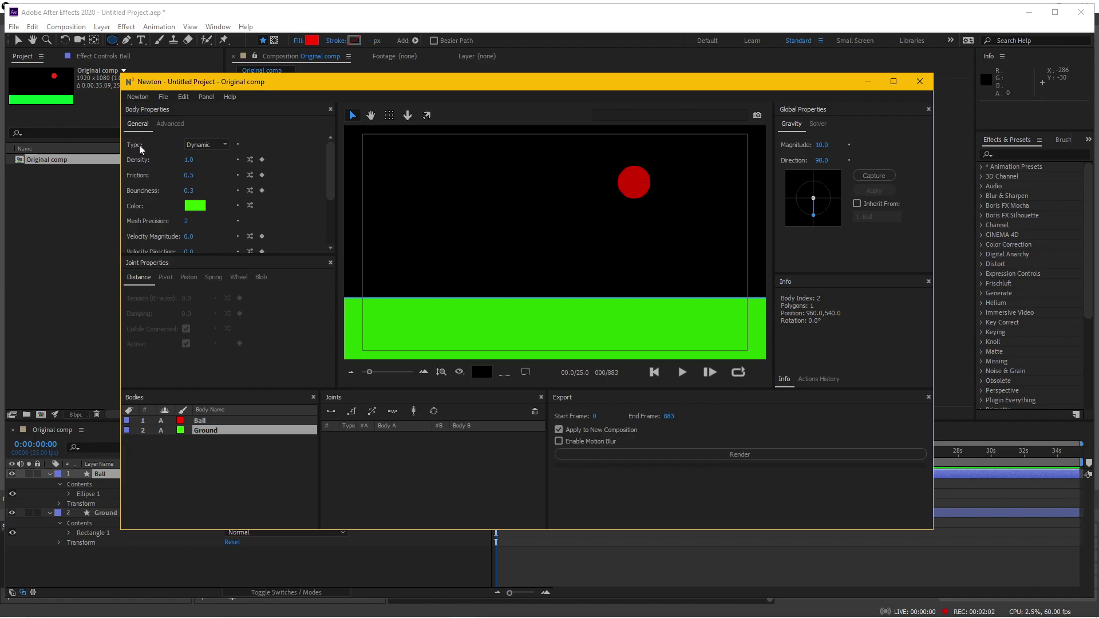
click(209, 145)
click(209, 122)
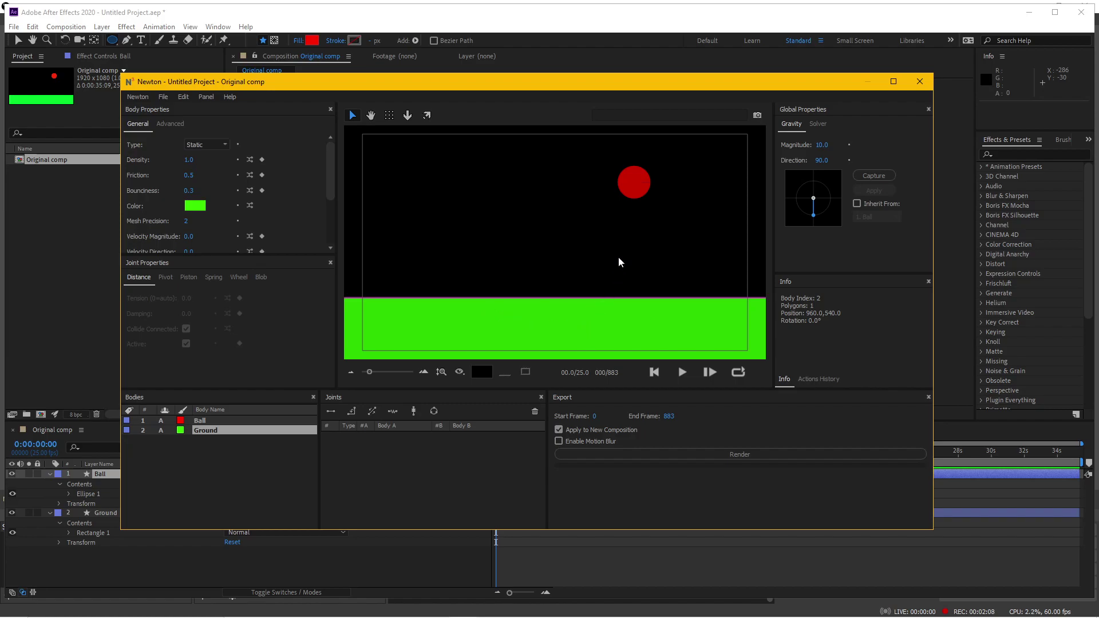
click(630, 181)
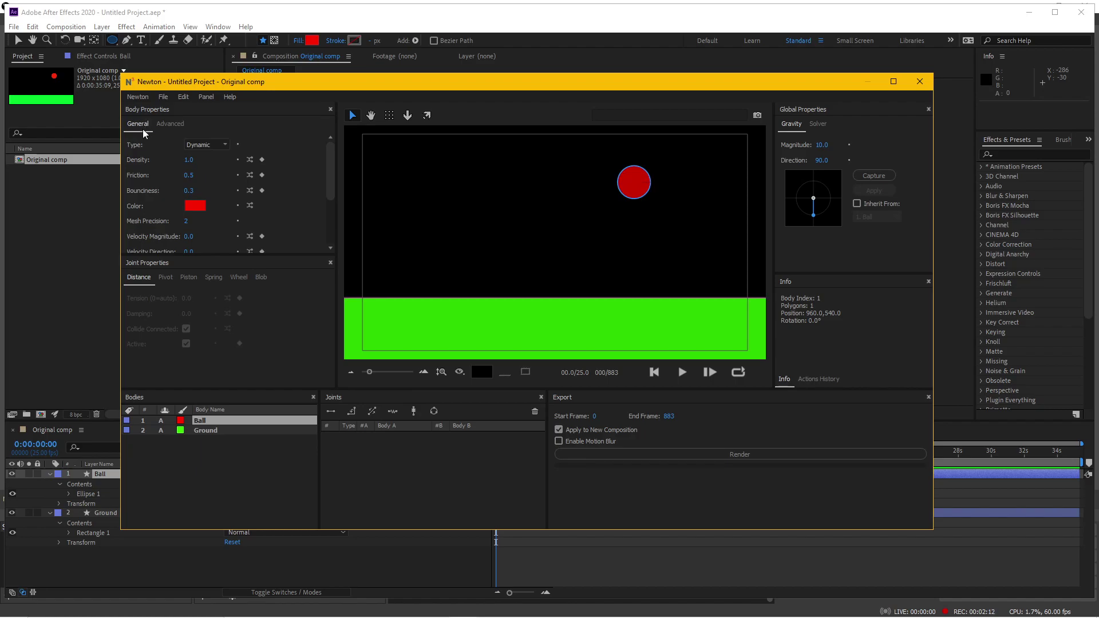
click(190, 143)
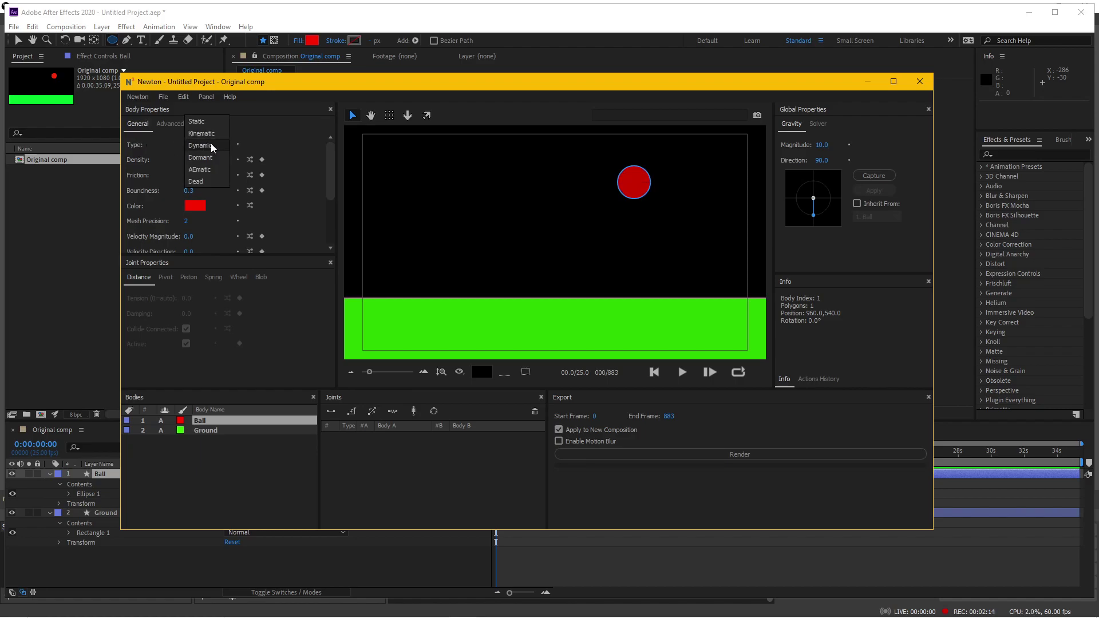
click(210, 145)
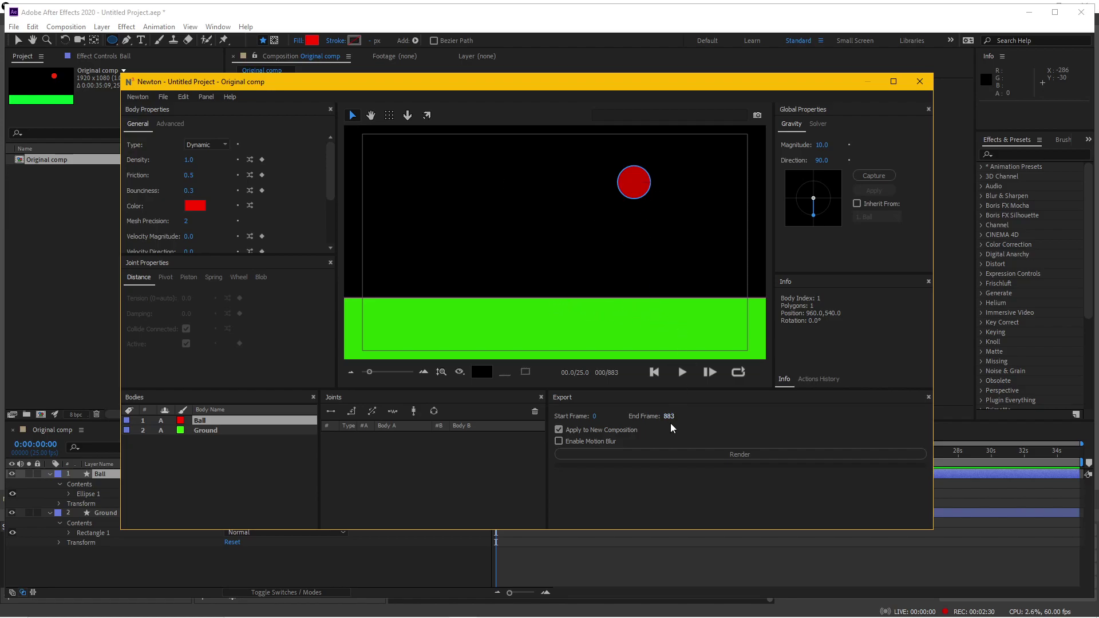
Play and rewind the simulation preview to watch the ball fall onto Ground.
click(682, 373)
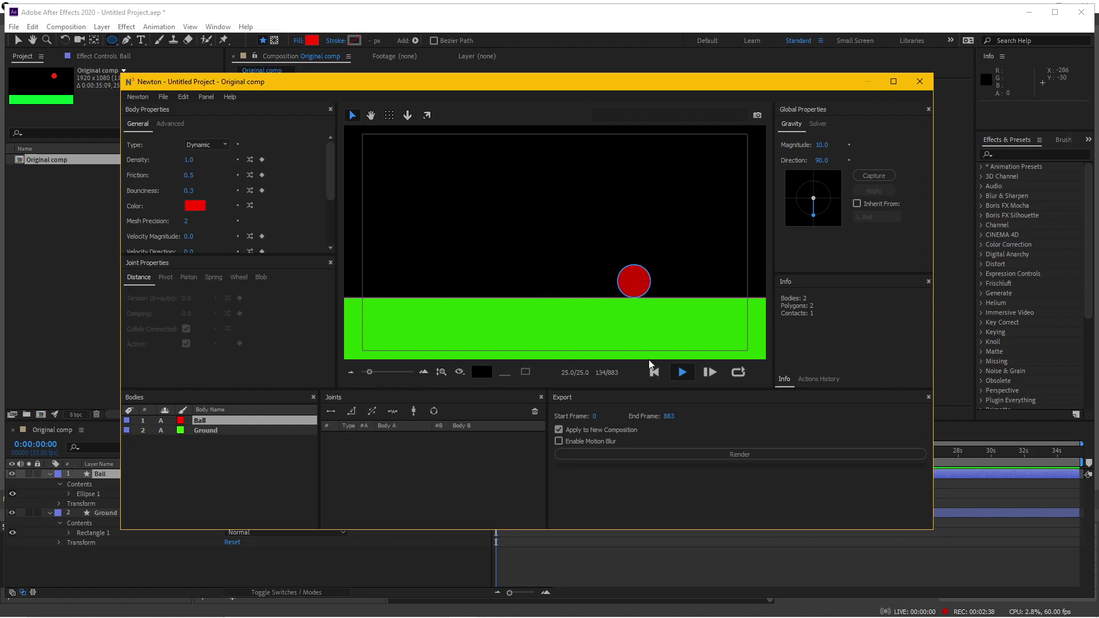
click(654, 373)
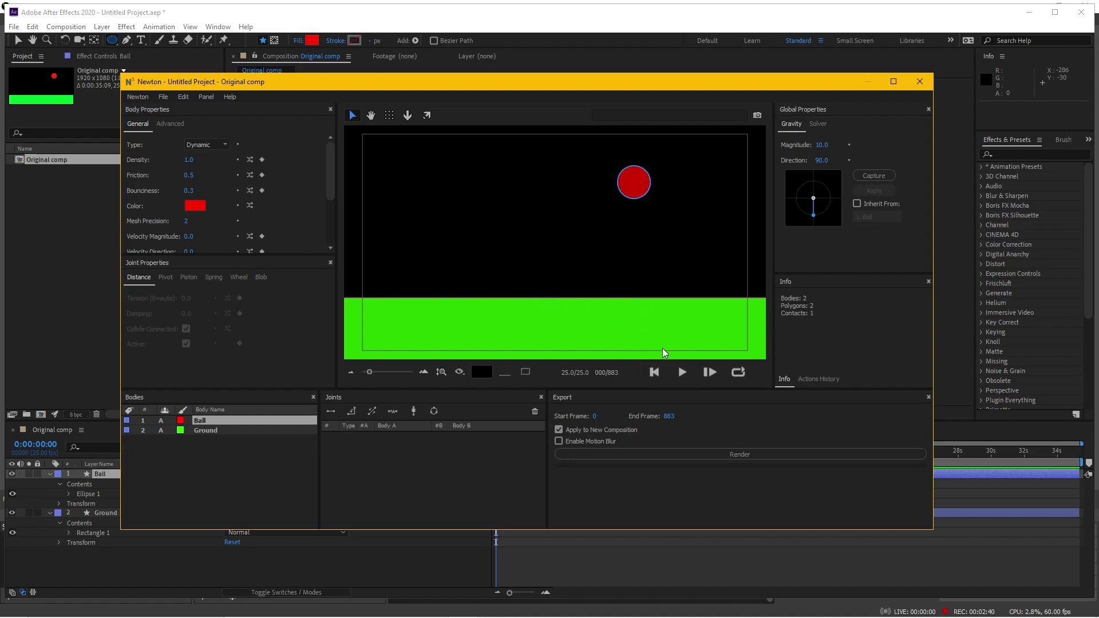
click(677, 372)
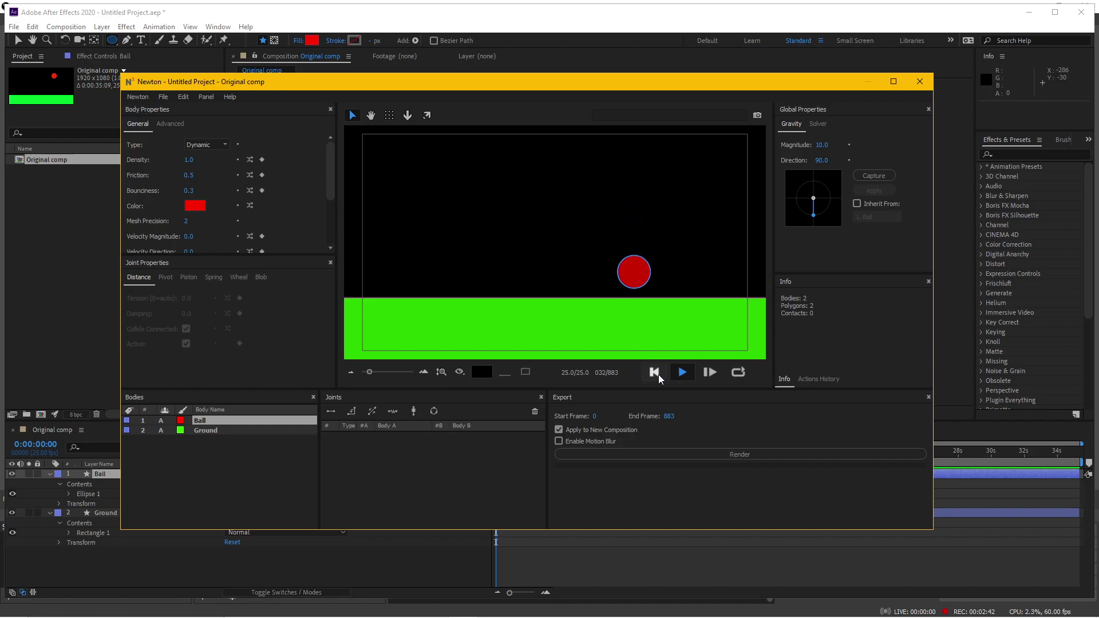
click(653, 373)
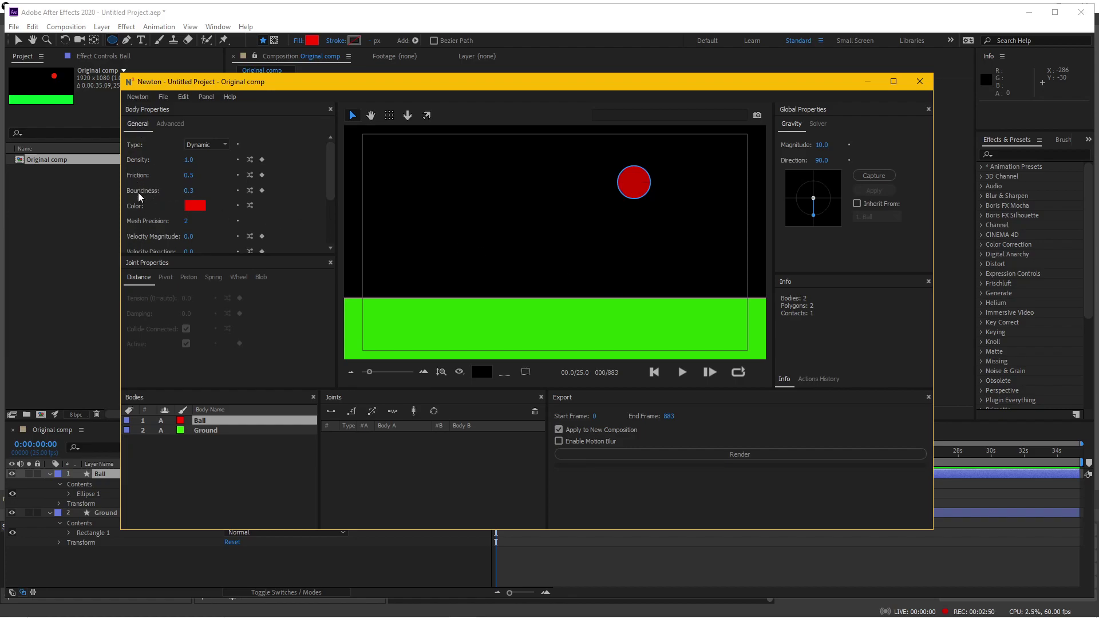
Set the Ball's Bounciness to 0.7 and preview the bouncier fall.
click(188, 191)
text(0.7)
text(7)
key(Return)
click(684, 372)
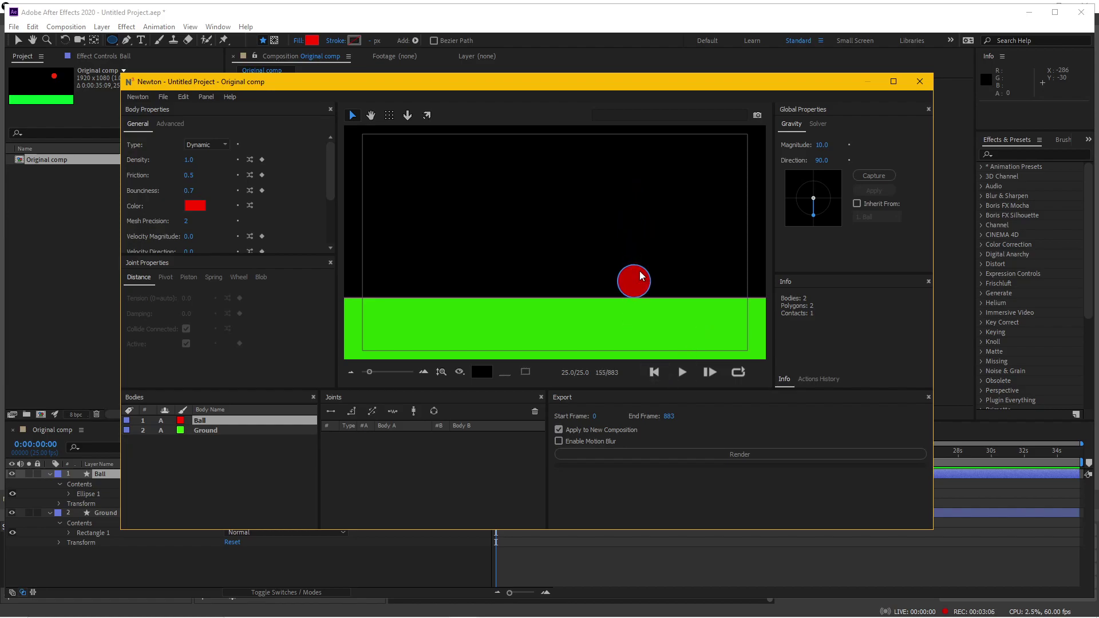
click(656, 375)
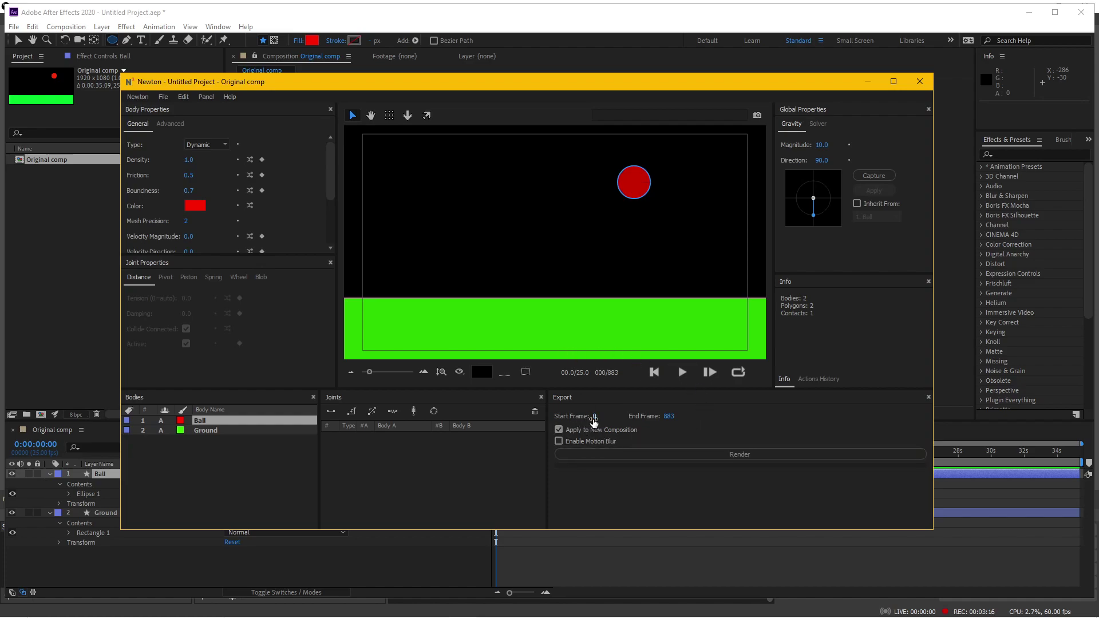
Set the export End Frame to 3 and render the simulation back into After Effects.
click(674, 420)
text(300)
click(737, 453)
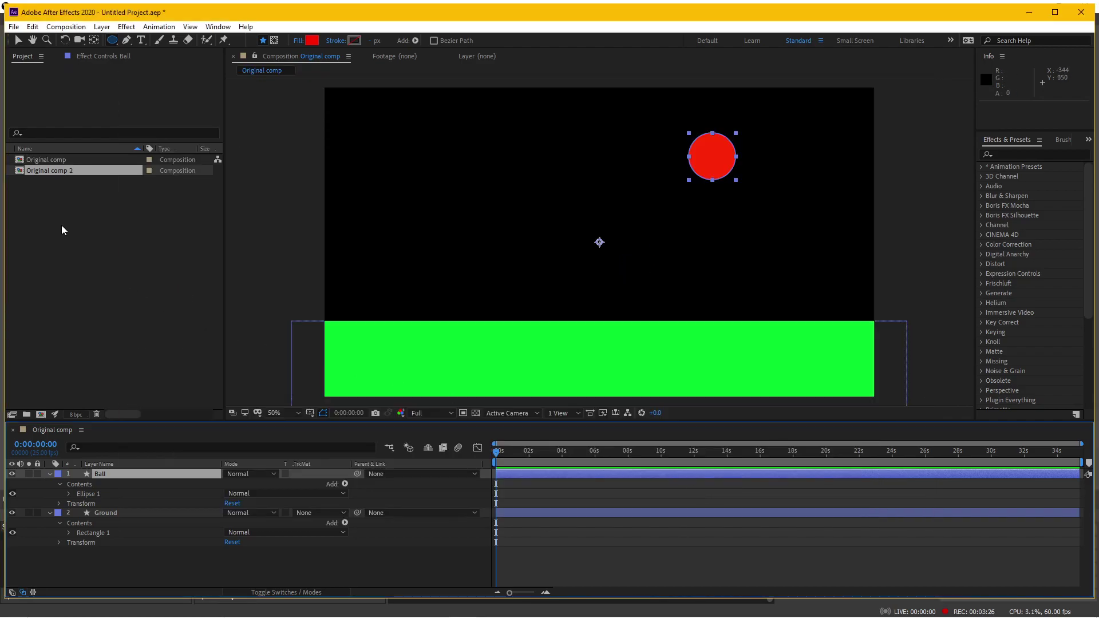
Rename the new Original comp 2 to 'Newton comp'.
click(46, 170)
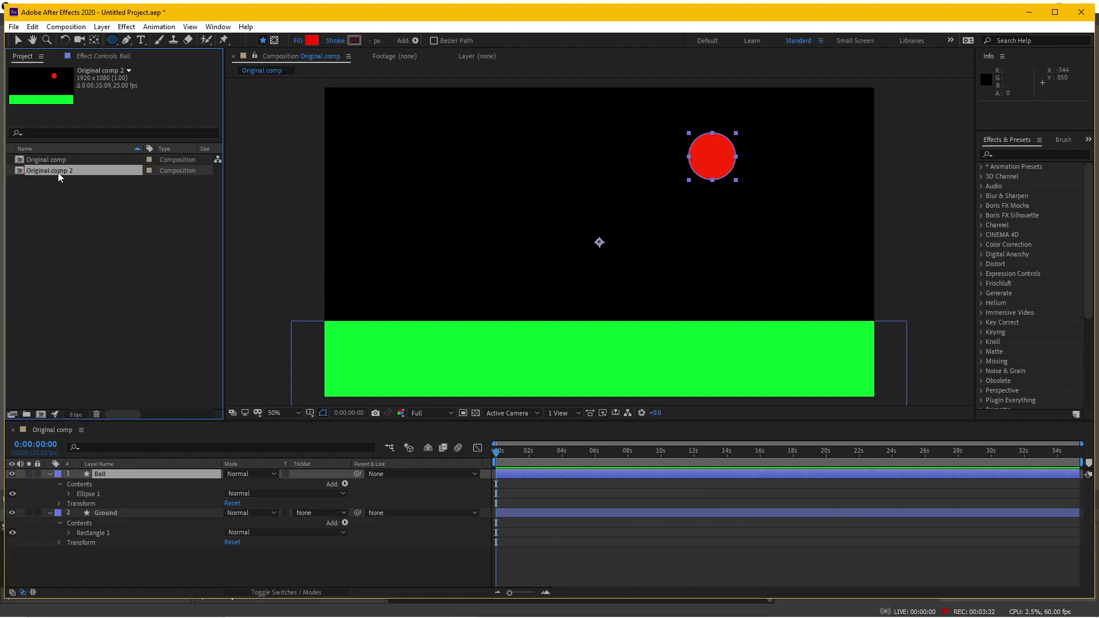
key(Return)
text(Newton comp)
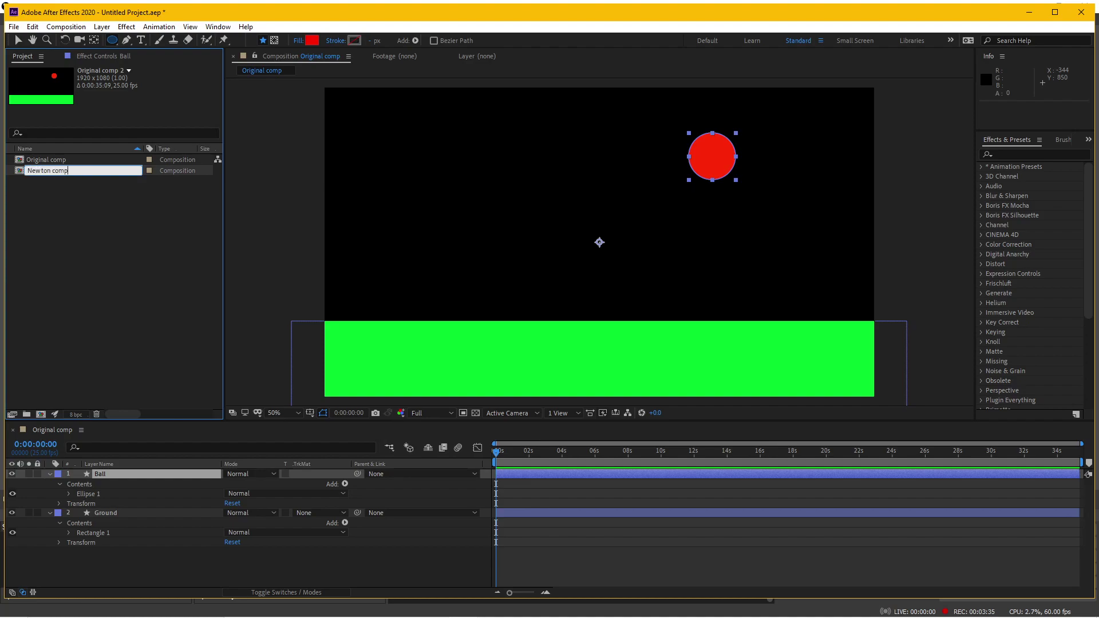
key(Return)
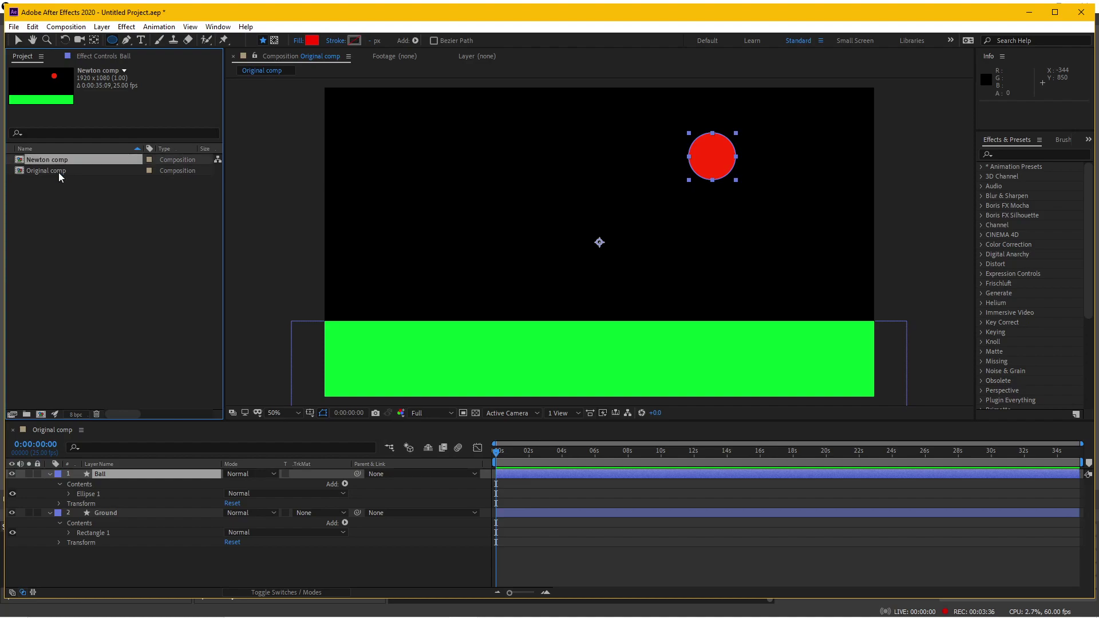
Open Newton comp and play a preview of the simulated bounce.
double_click(49, 159)
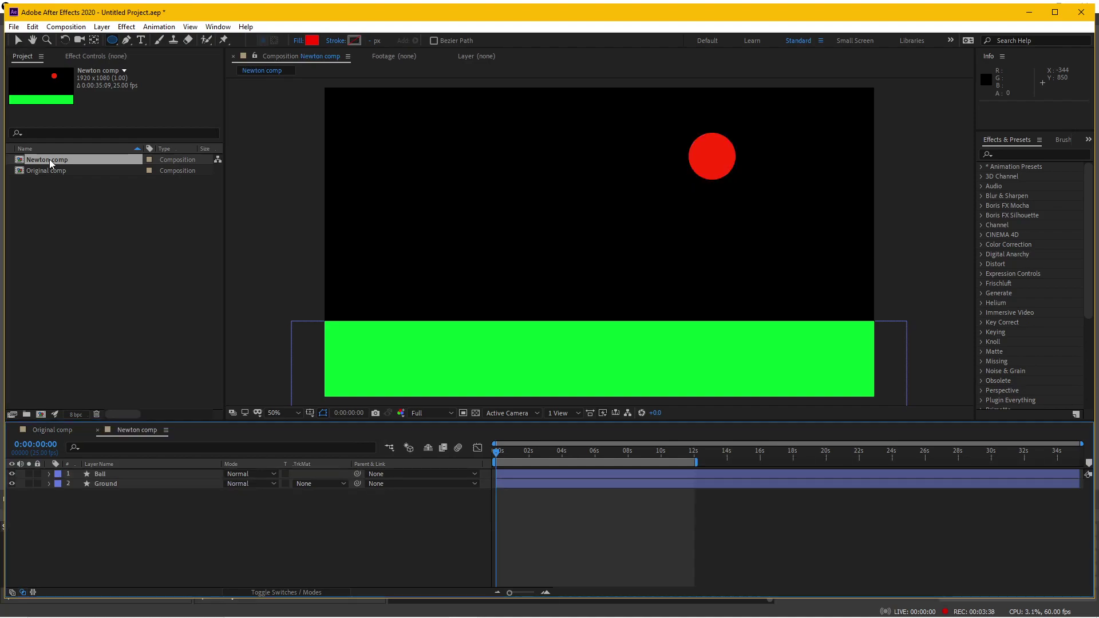
click(561, 473)
key(space)
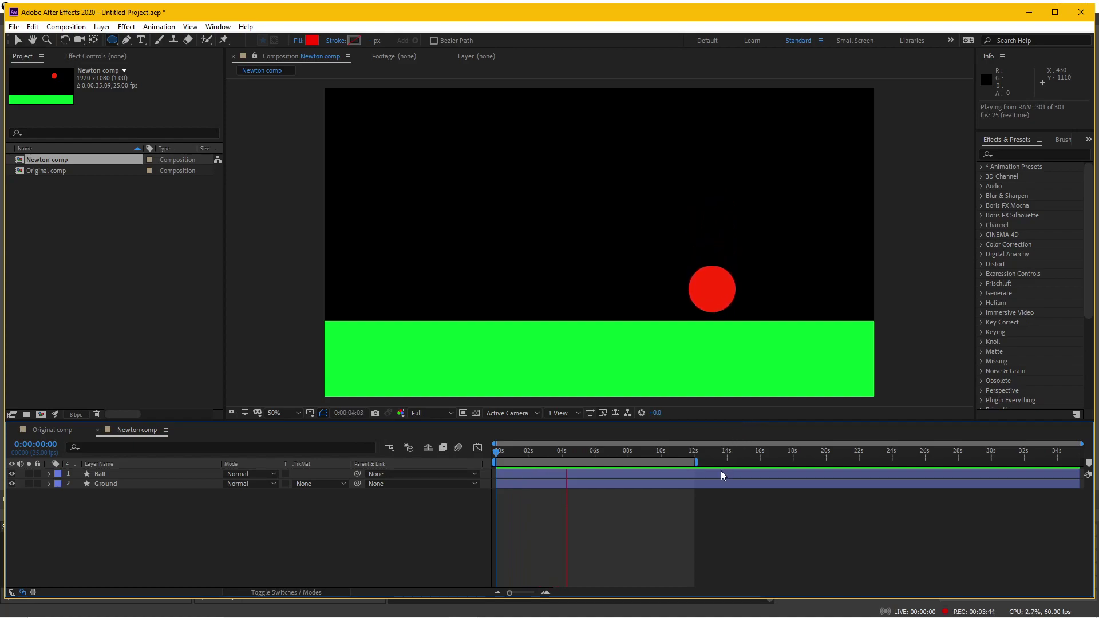
key(space)
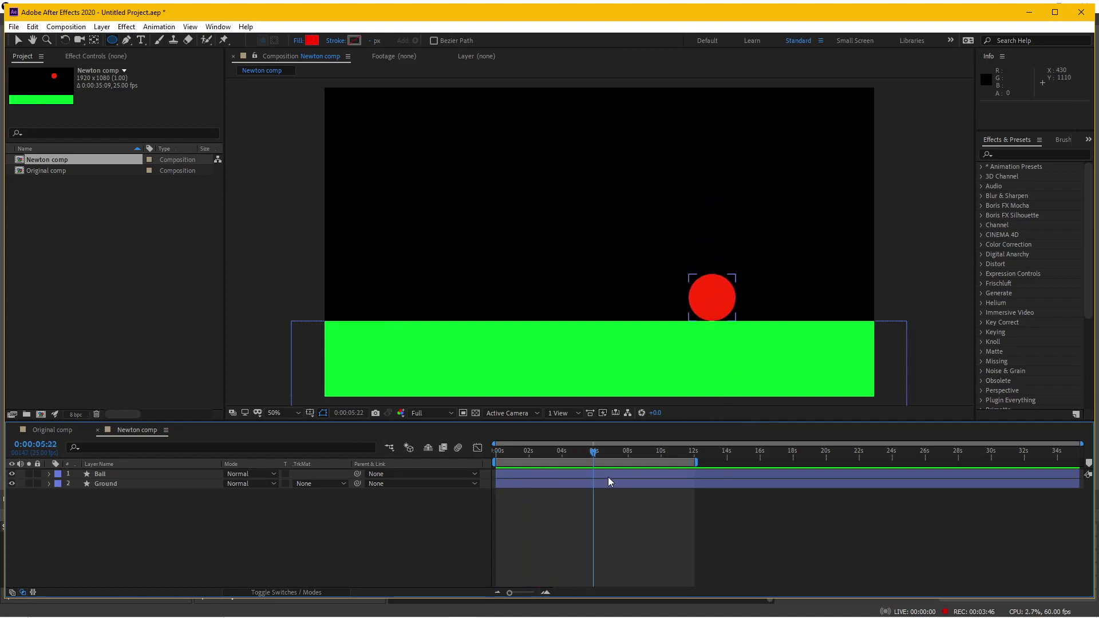
Reveal the Ball's animated Position and Rotation keyframes and zoom the timeline into the first seconds.
click(610, 476)
key(u)
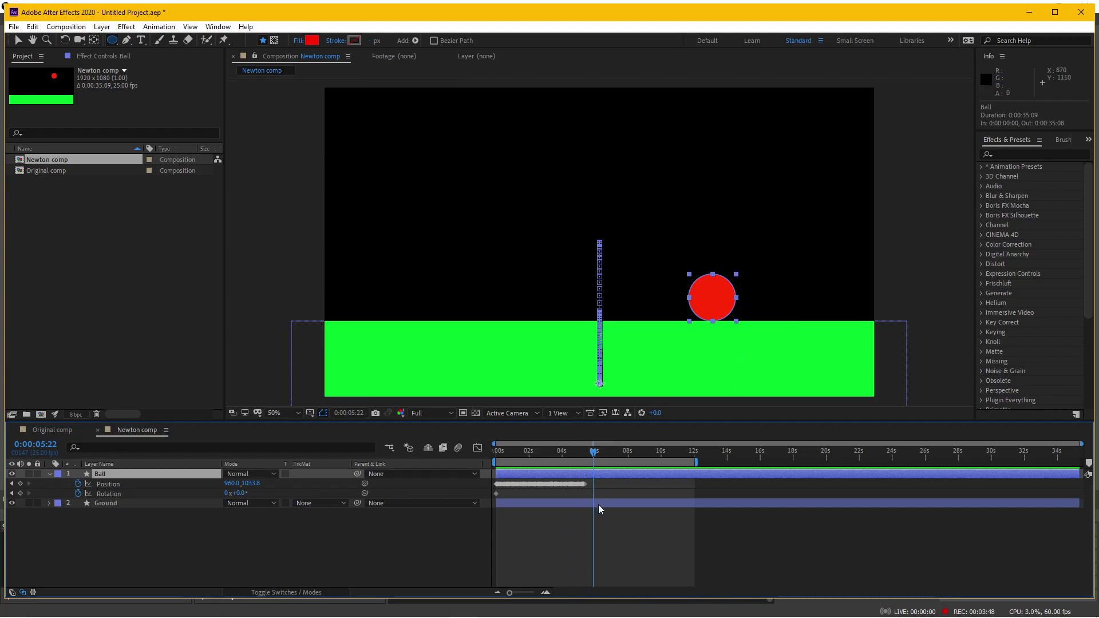
click(545, 593)
click(545, 593)
drag(687, 592, 621, 592)
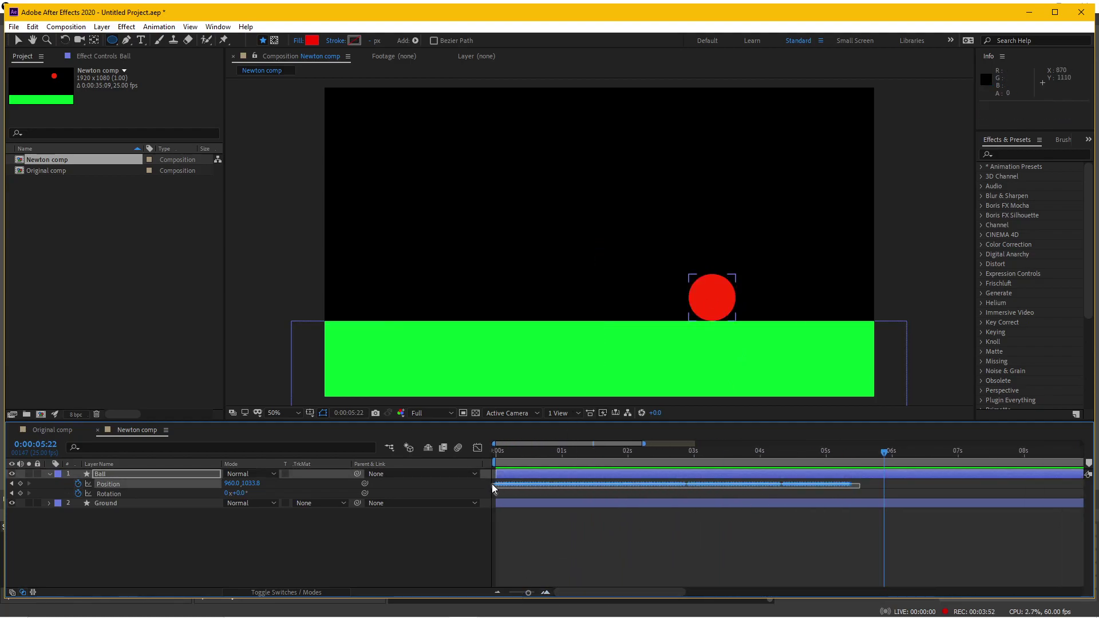
click(576, 550)
Step frame by frame through the impact around 0:00:04:13, then return to 0:00:02:10.
click(629, 452)
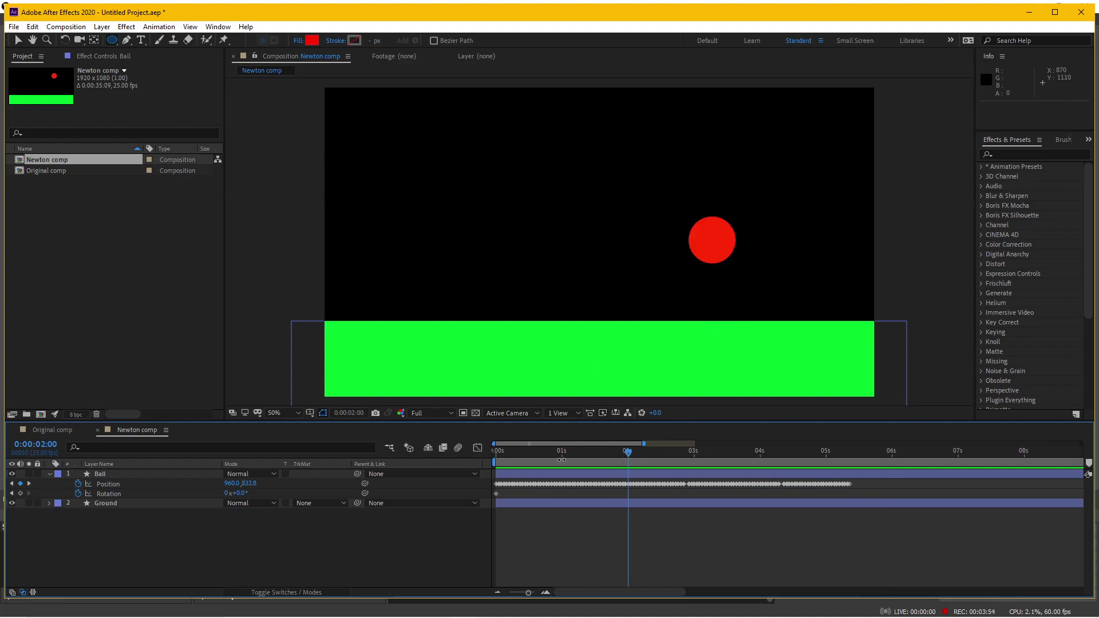
drag(562, 458, 794, 454)
click(794, 475)
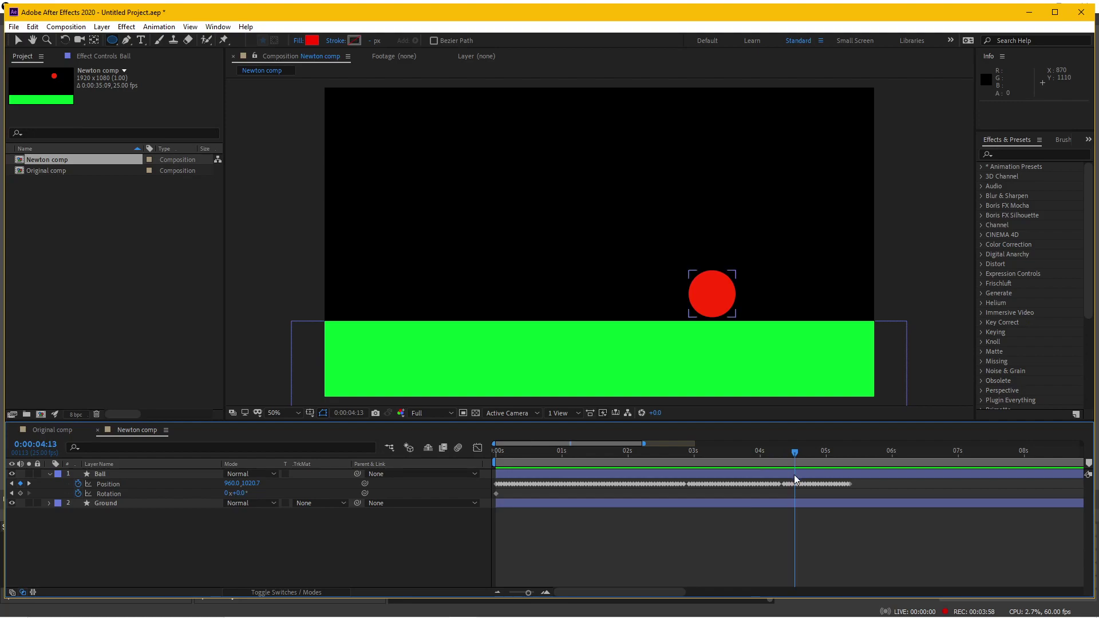
click(805, 476)
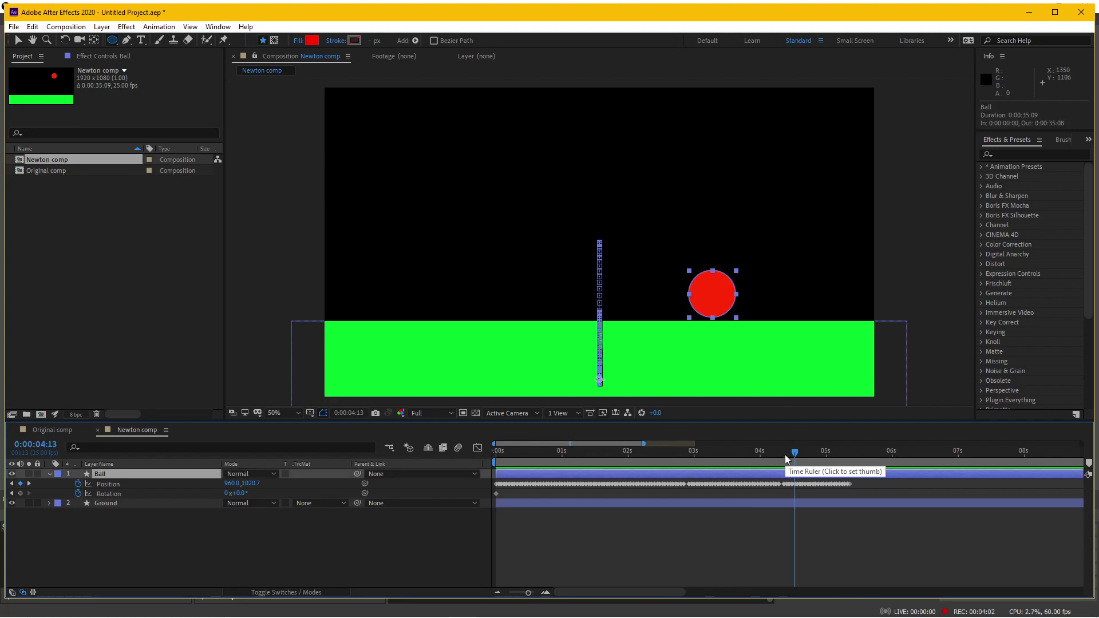
key(Page_Down)
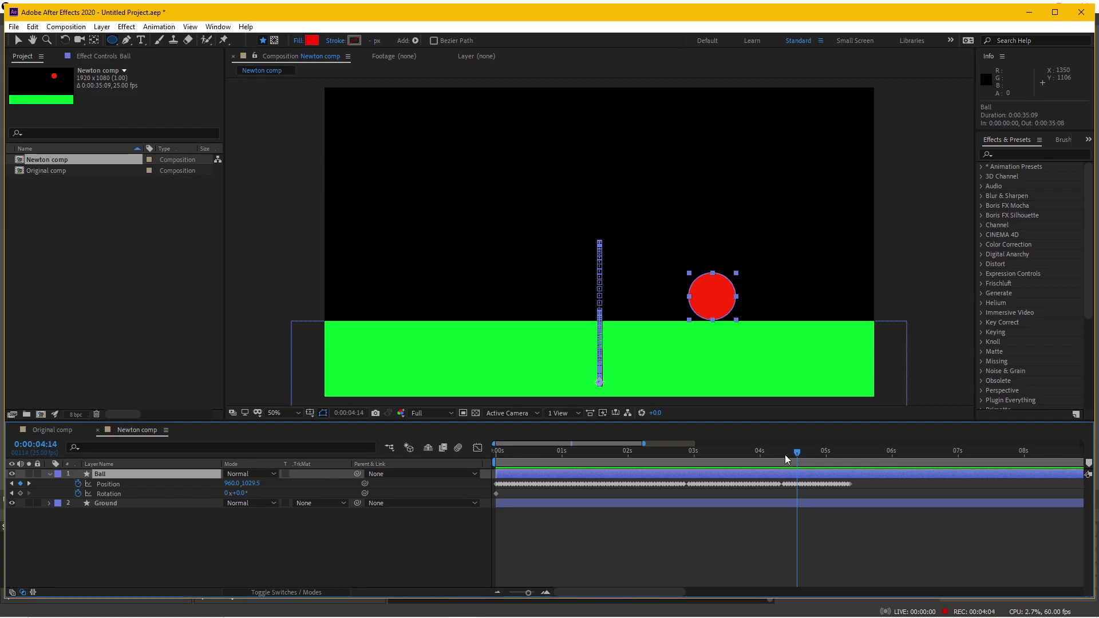
key(Page_Down)
key(Page_Down)
key(Page_Down)
key(Page_Down)
key(Page_Down)
key(Page_Down)
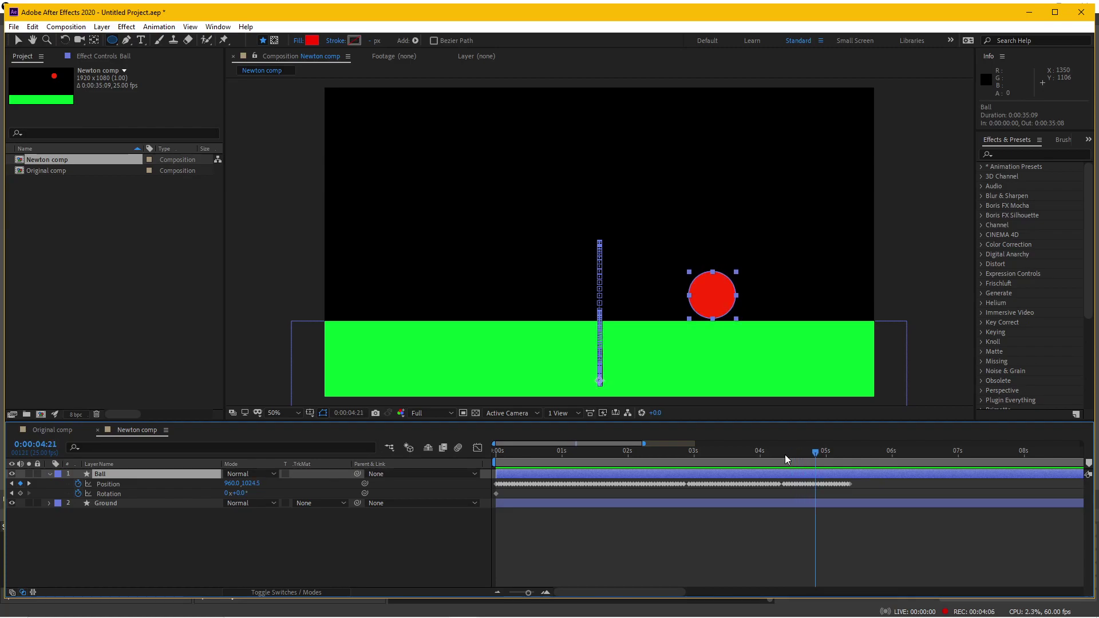
key(Page_Down)
key(Page_Up)
key(Page_Up)
key(Page_Up)
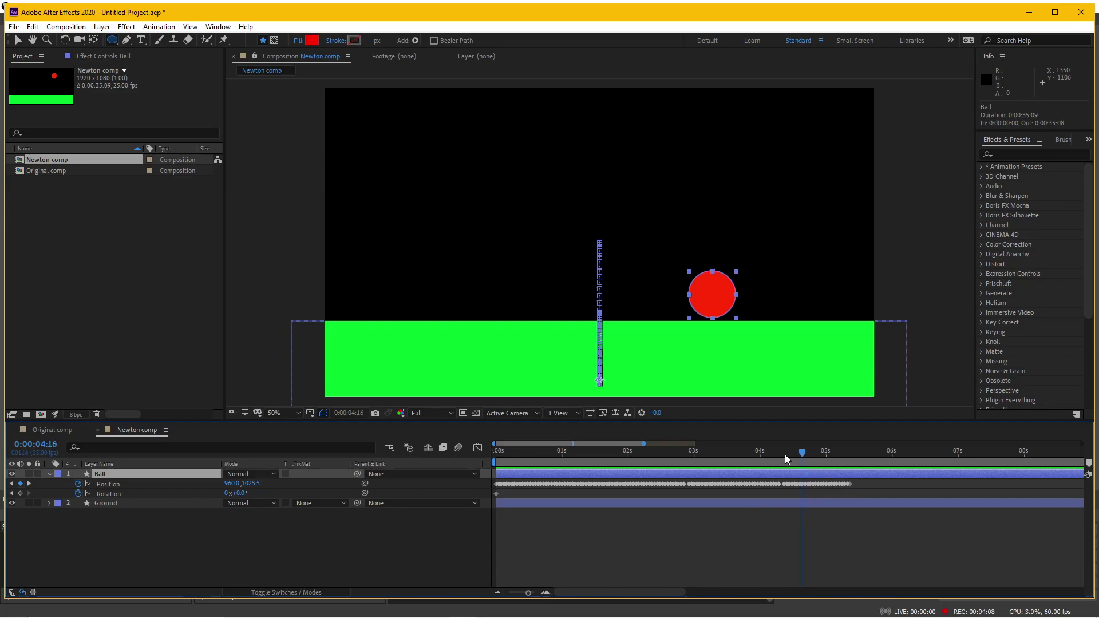
key(Page_Up)
key(Page_Up)
key(Page_Up)
key(Page_Up)
key(Page_Up)
key(Page_Up)
key(Page_Up)
key(Page_Up)
key(Page_Up)
key(Page_Up)
key(Page_Up)
key(Page_Up)
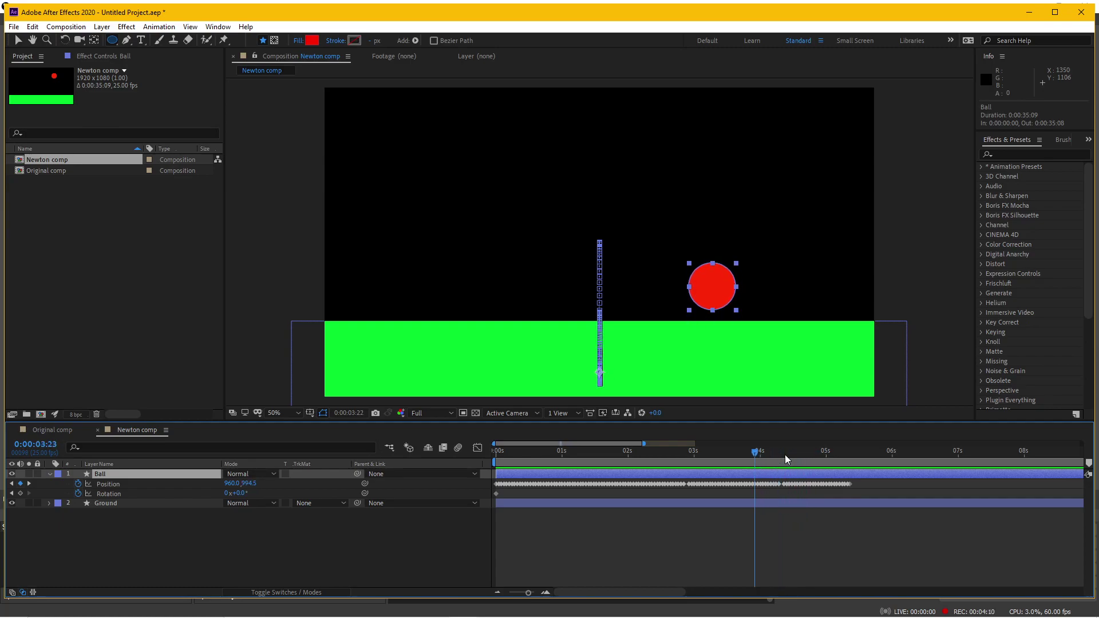
key(Page_Up)
key(Page_Up)
key(Page_Up)
key(Page_Down)
key(Page_Down)
key(Page_Down)
key(Page_Down)
key(Page_Down)
key(Page_Down)
key(Page_Down)
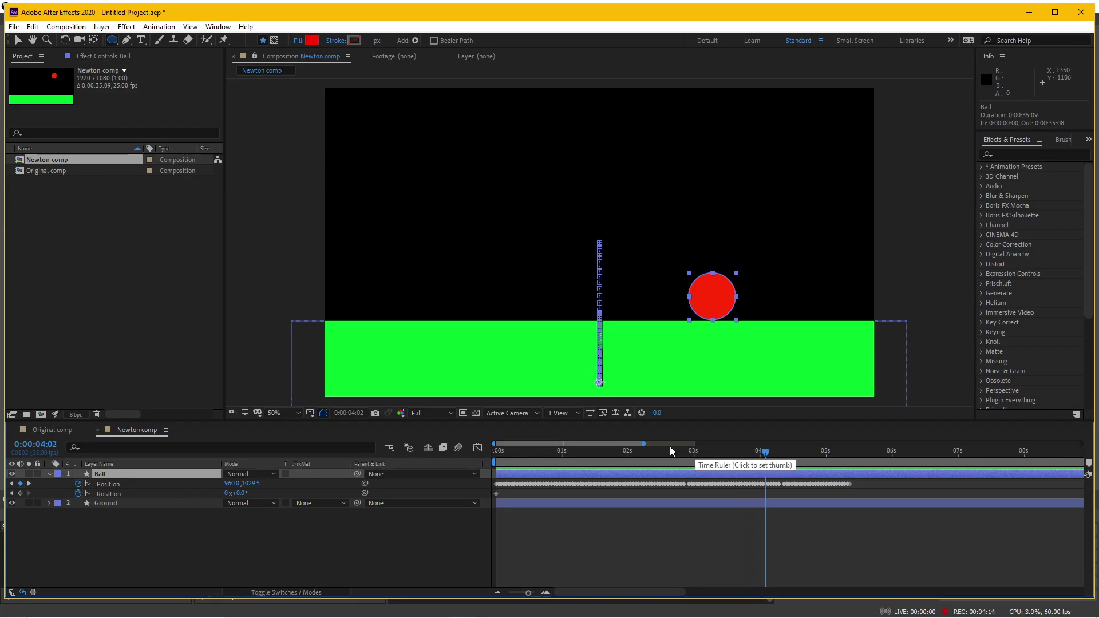
drag(628, 453, 654, 450)
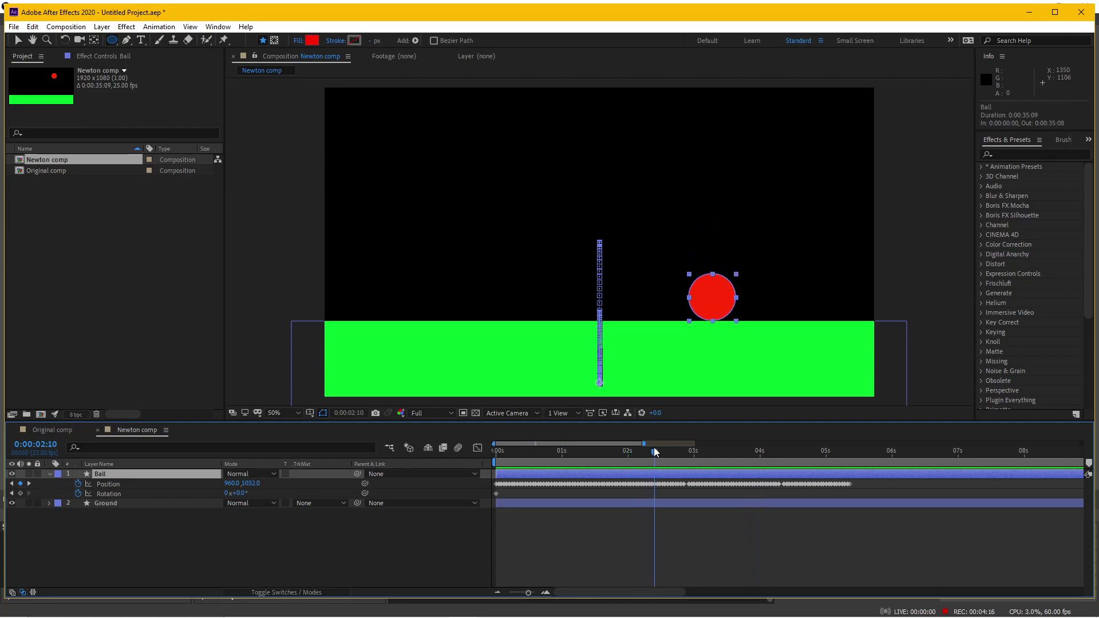
Open Window > Extensions > Soft Body and move its panel up and left.
click(216, 28)
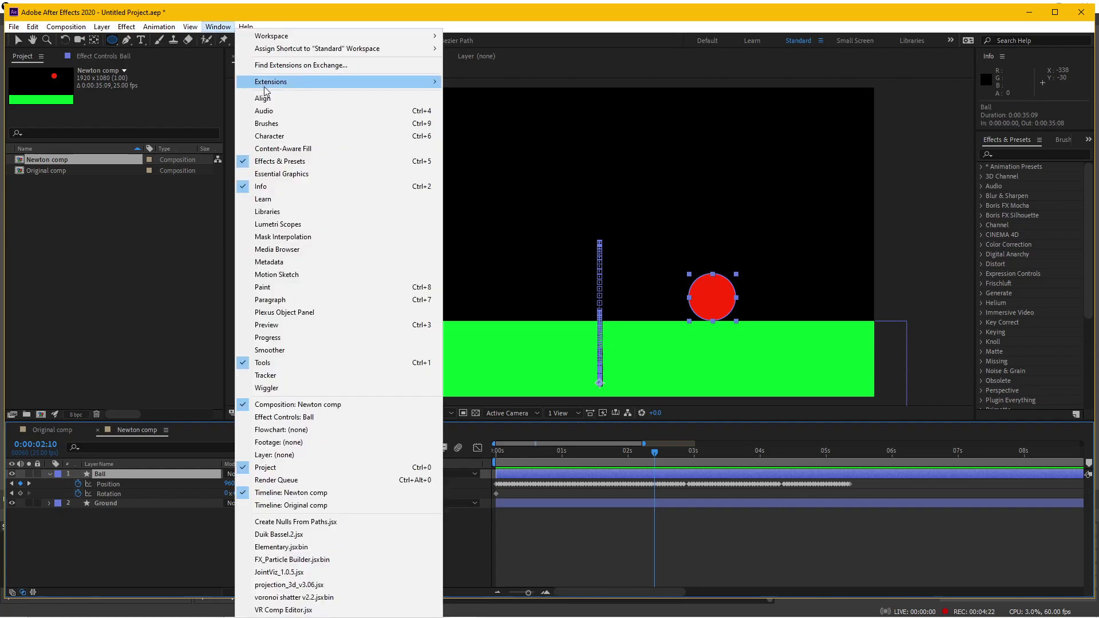
mouse_move(290, 81)
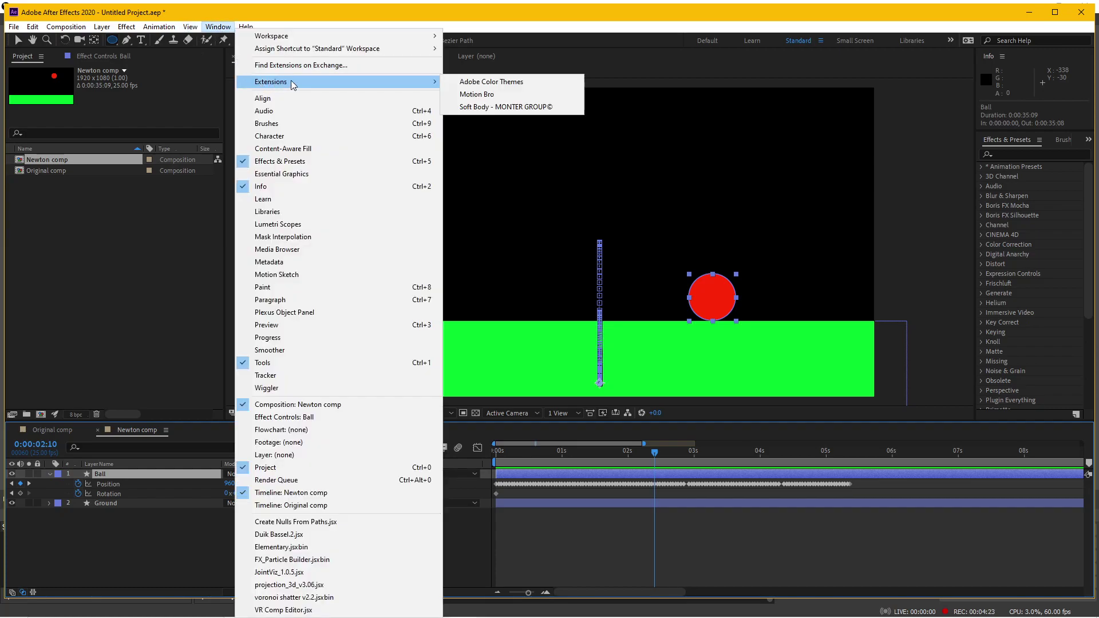
click(495, 108)
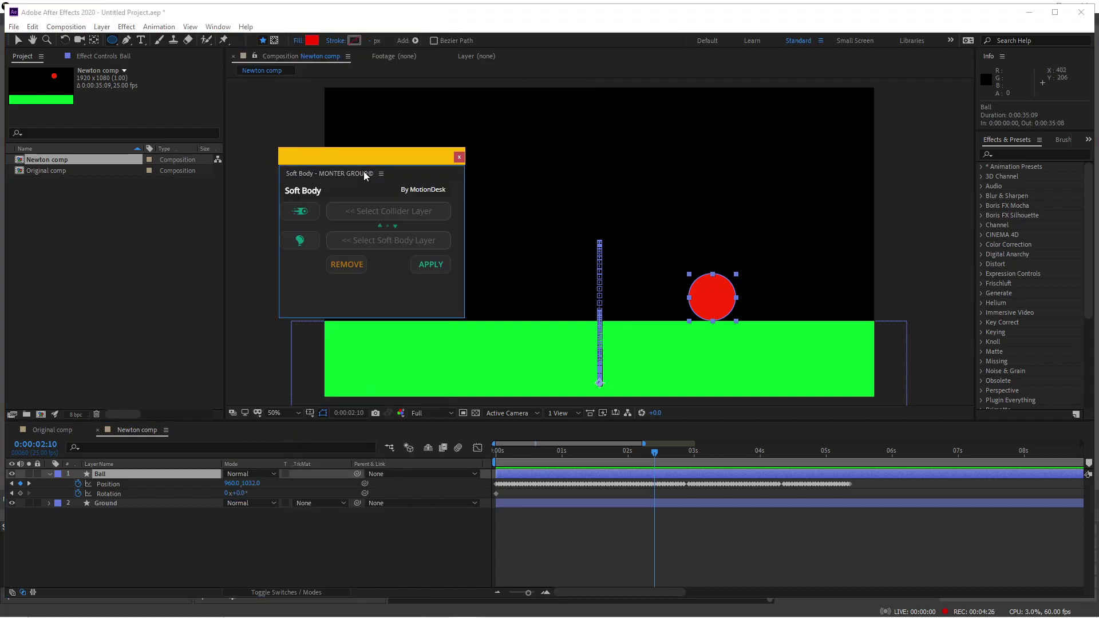
mouse_move(372, 156)
mouse_down()
mouse_move(331, 120)
mouse_move(400, 154)
mouse_up()
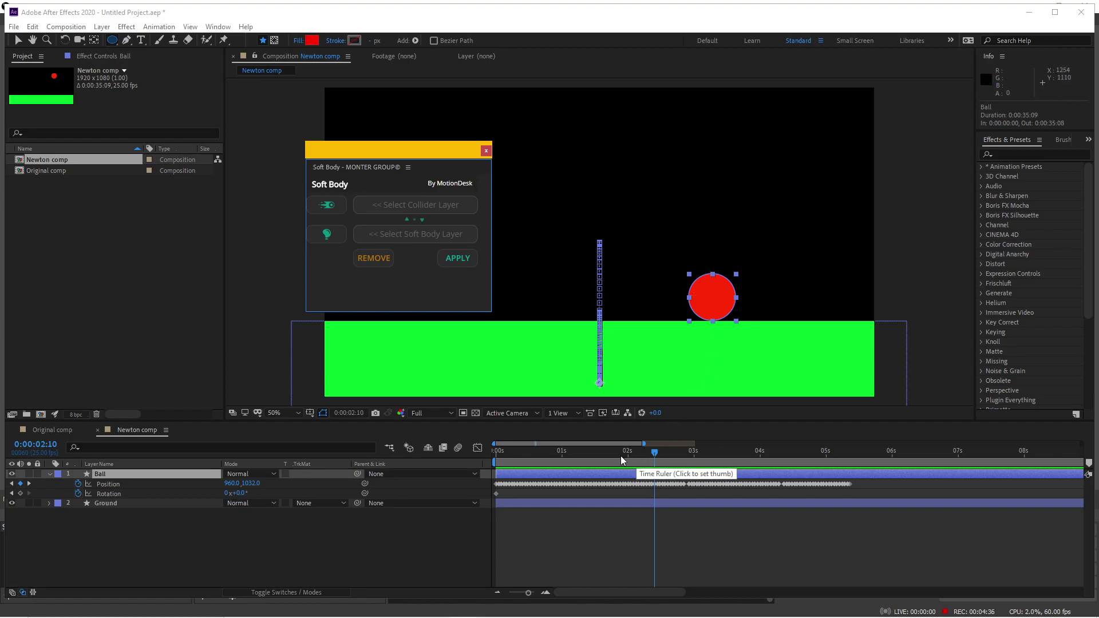
Rewind to the start of the animation and reveal the Ball layer's contents.
click(564, 455)
drag(548, 458, 468, 455)
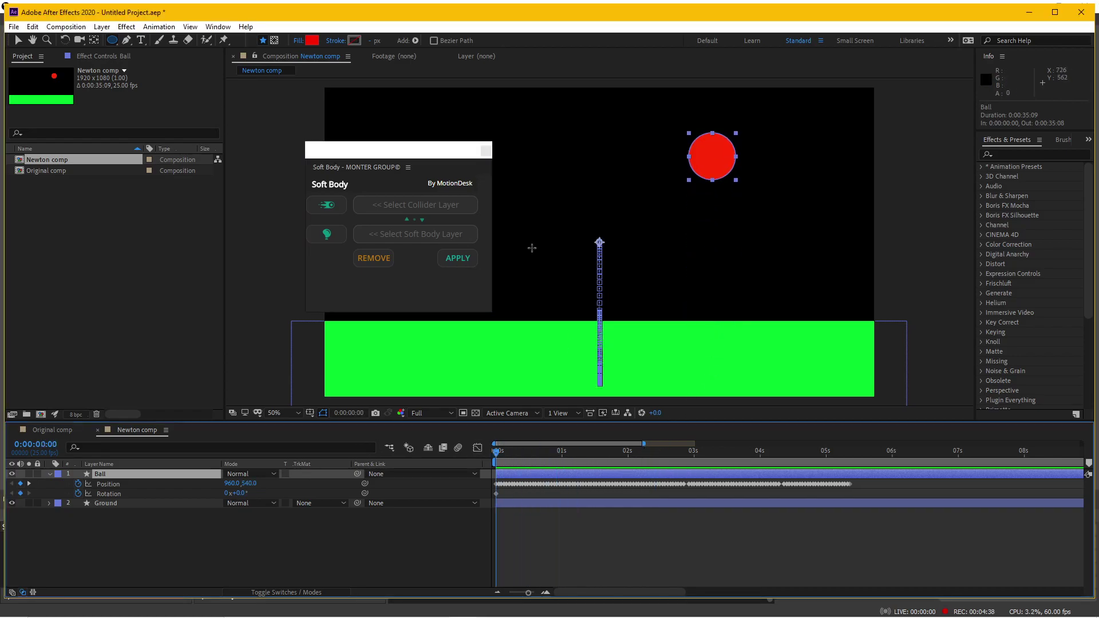
click(559, 353)
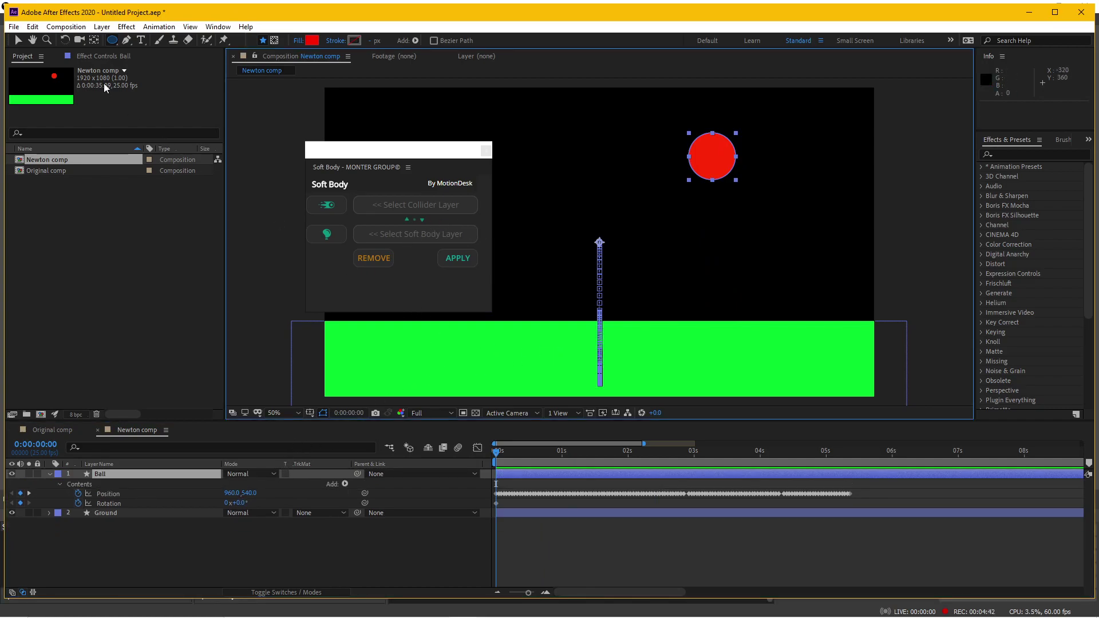
click(19, 41)
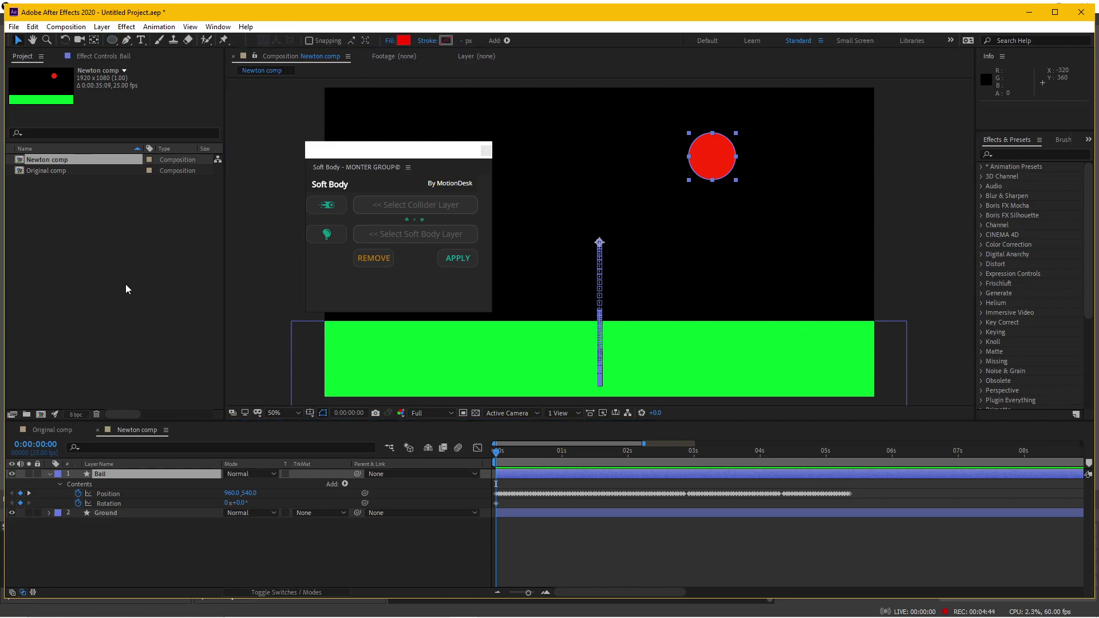
Assign Ground as collider and Ball as soft body in the Soft Body panel, then apply.
click(685, 349)
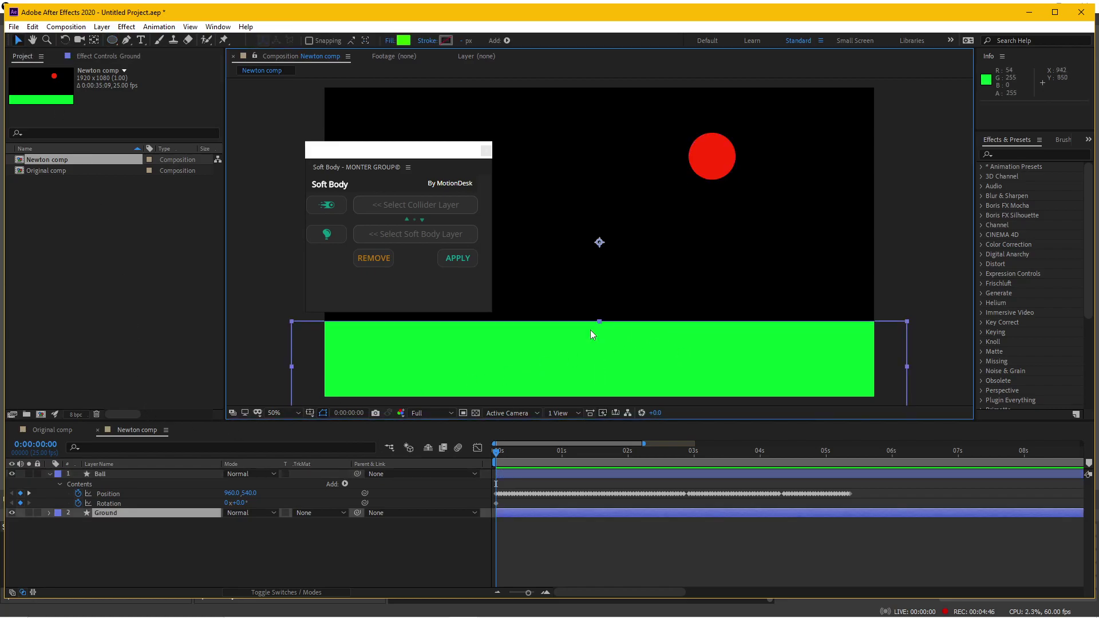
click(331, 206)
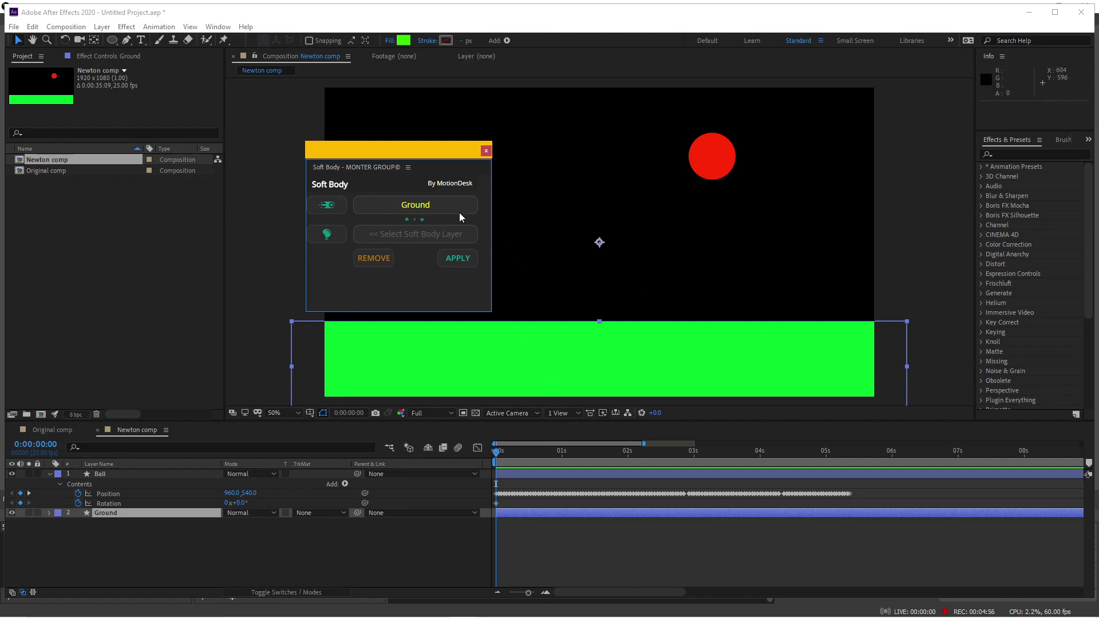
click(712, 153)
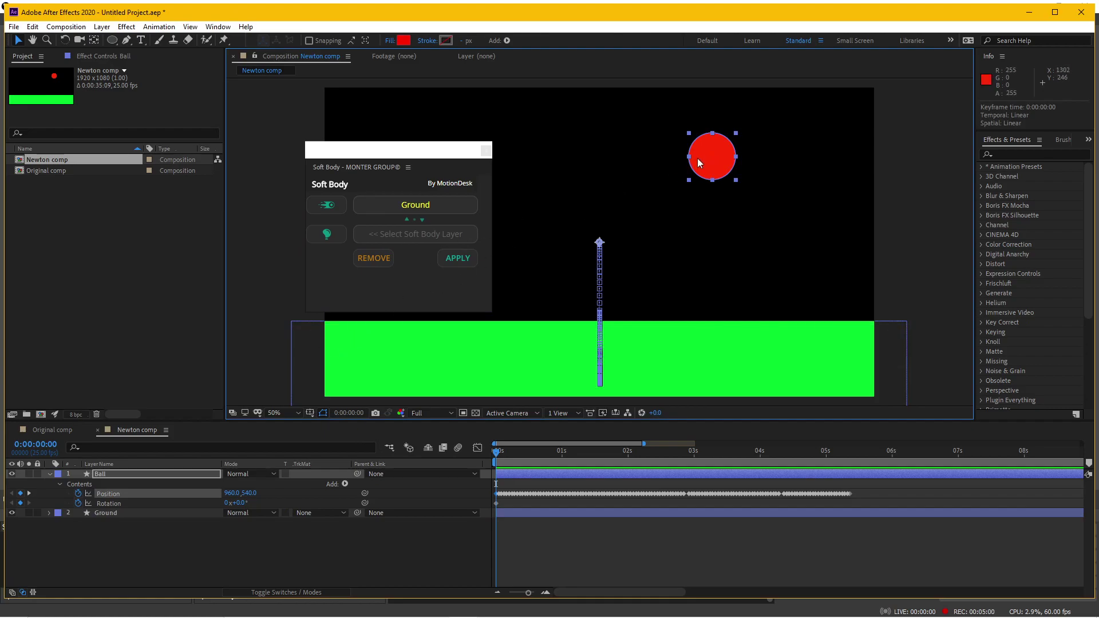
click(328, 235)
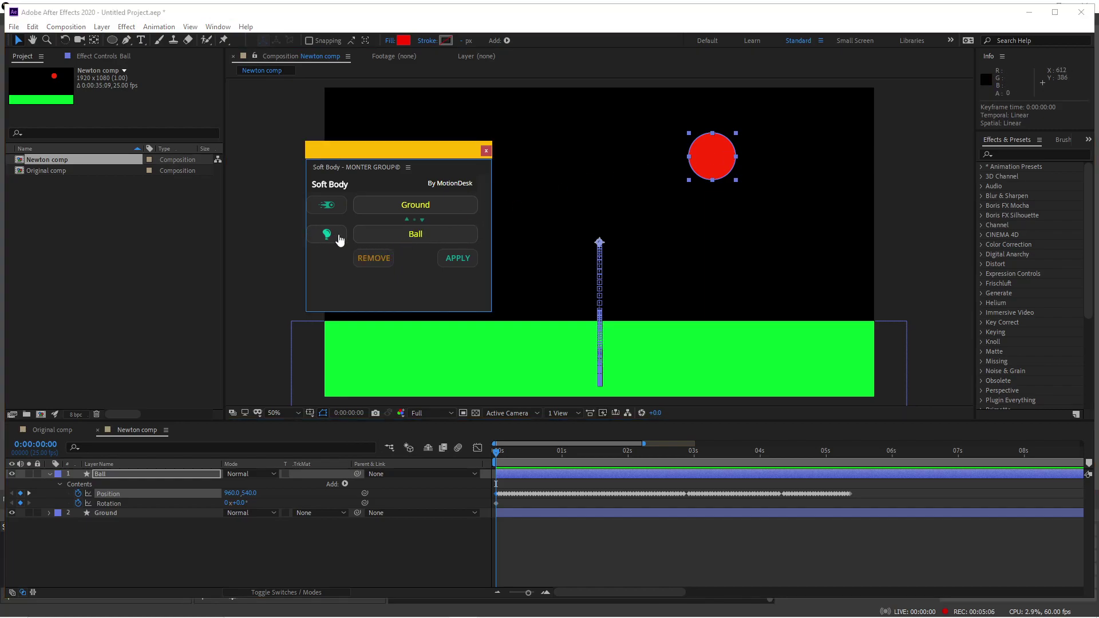
click(458, 259)
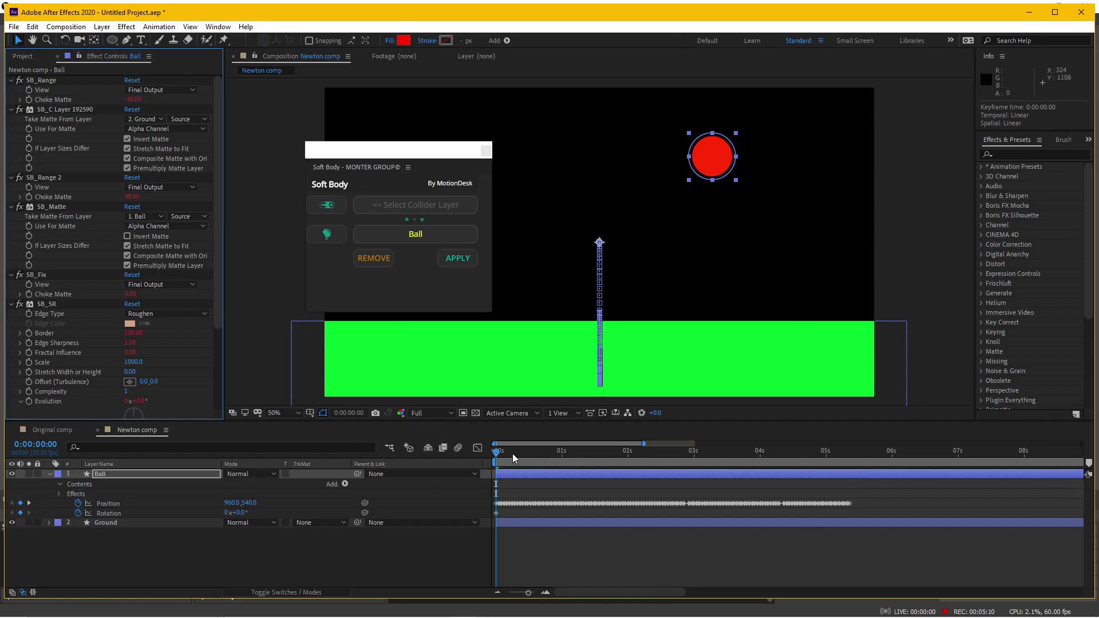
Scrub to the 0:00:01:00 landing, test pushing the ball into the ground, then undo it.
mouse_move(511, 454)
mouse_down()
mouse_move(568, 451)
mouse_move(560, 455)
mouse_up()
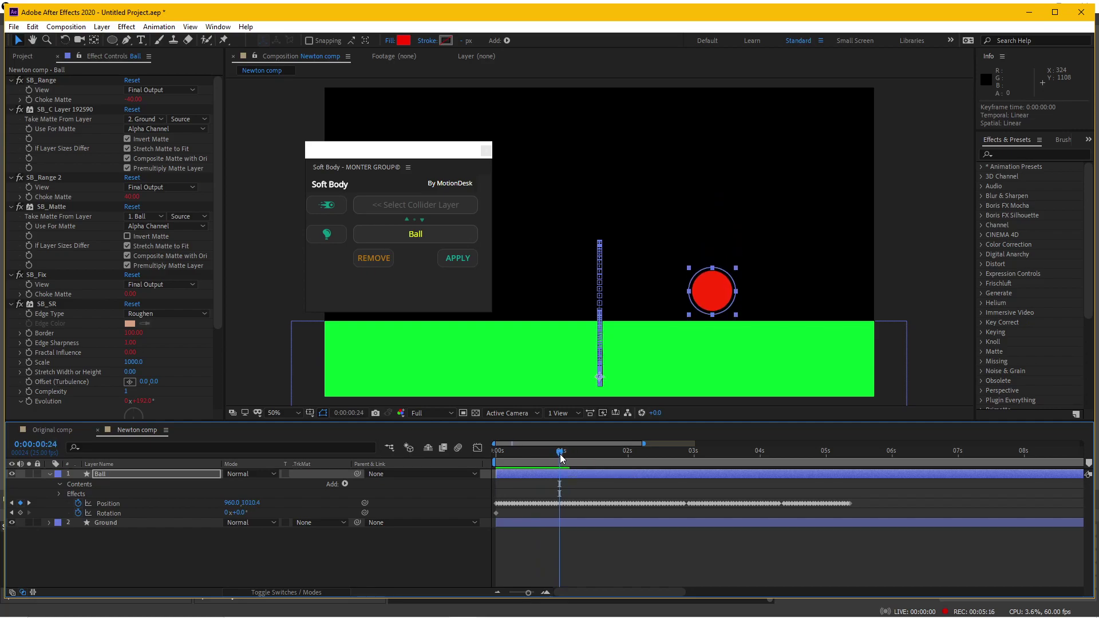
drag(560, 455, 562, 457)
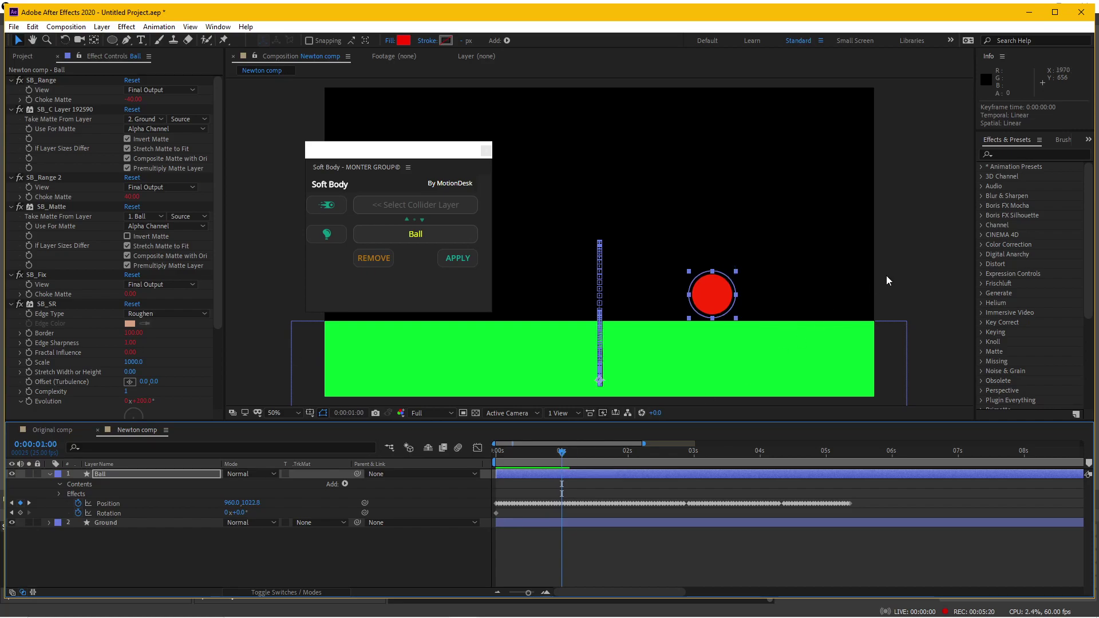
scroll(751, 303, up, 2)
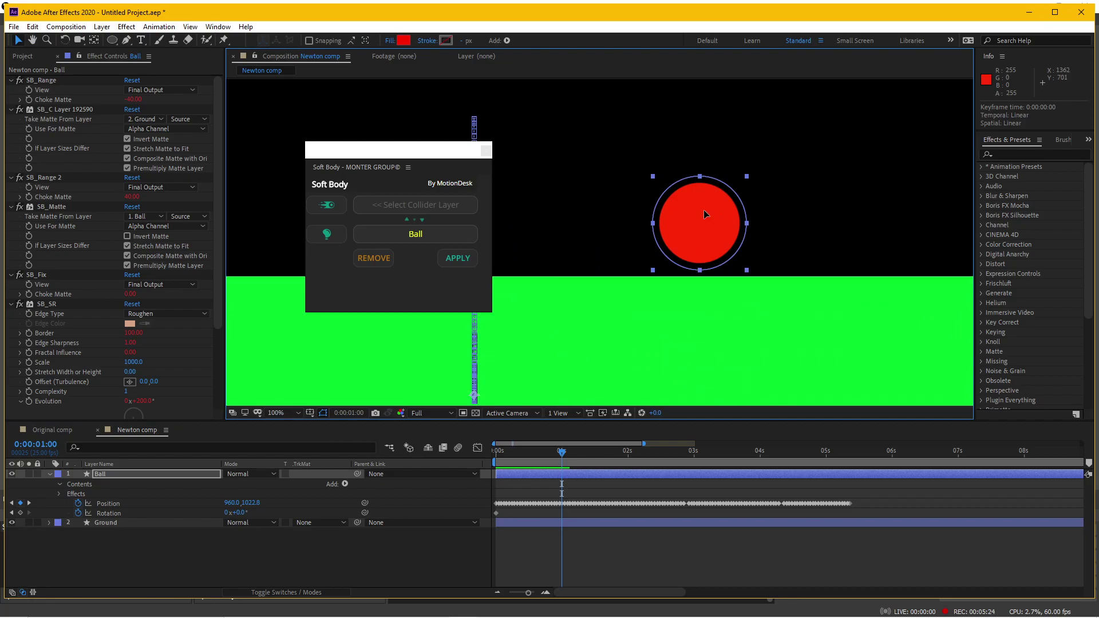
mouse_move(712, 221)
mouse_down()
mouse_move(698, 259)
mouse_move(698, 150)
mouse_move(693, 240)
mouse_up()
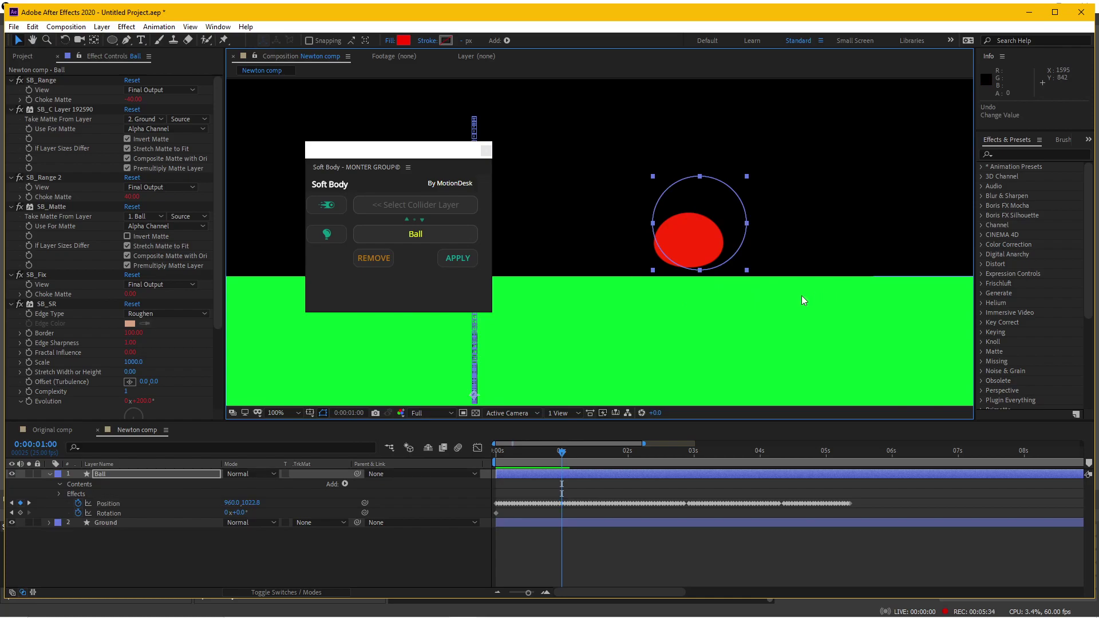
key(ctrl+z)
scroll(731, 336, down, 2)
drag(698, 303, 729, 359)
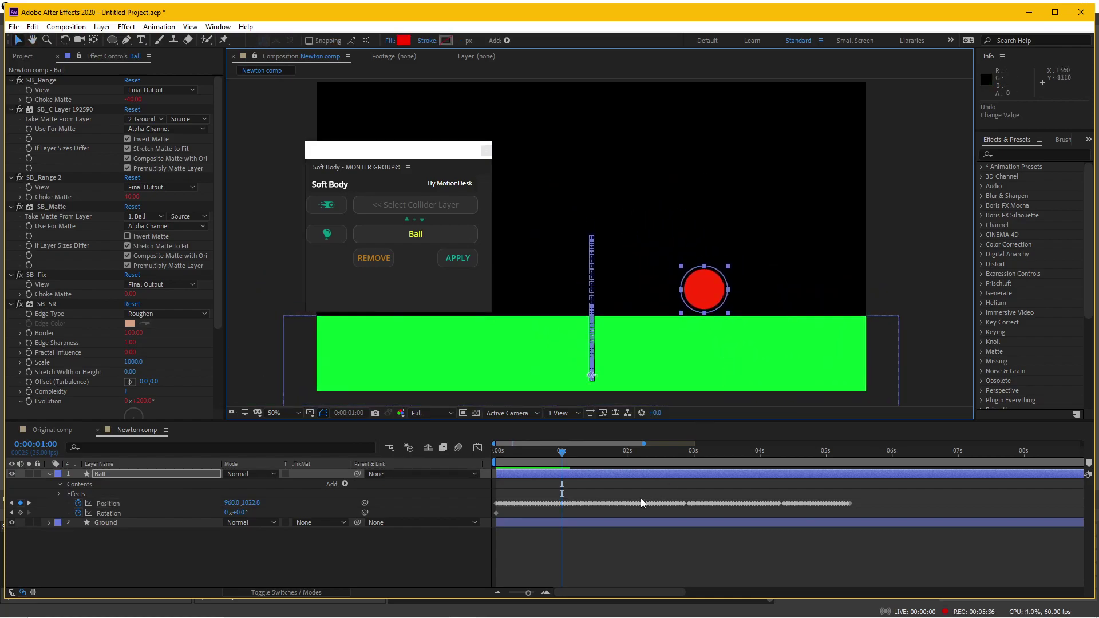
Step through the frames around the impact, preview the bounce, and return to one second.
drag(556, 459, 595, 450)
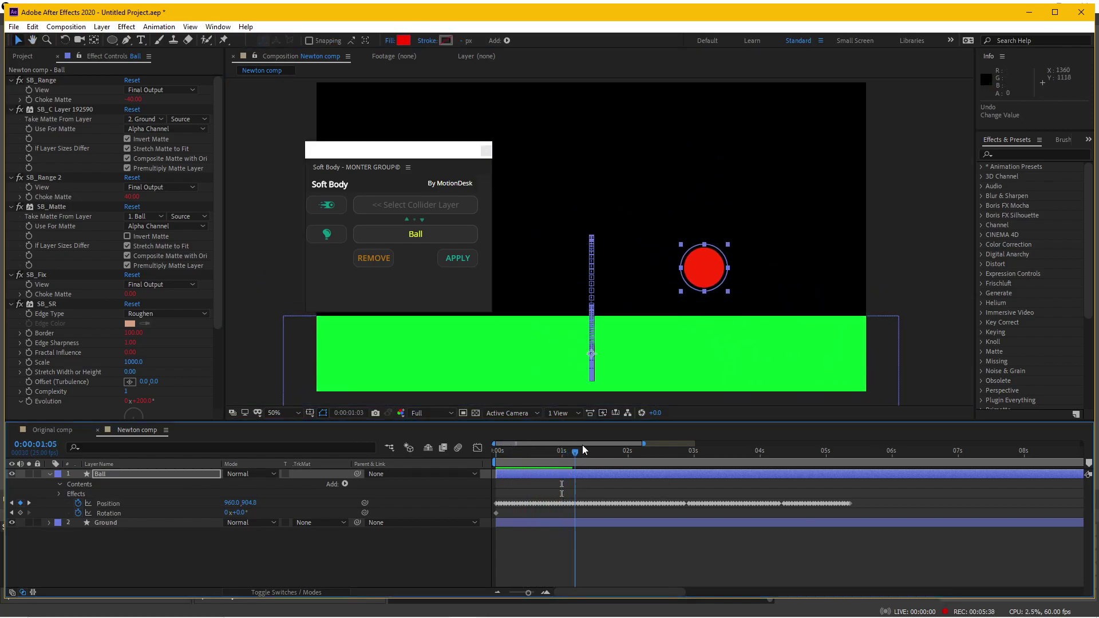
drag(593, 444, 533, 447)
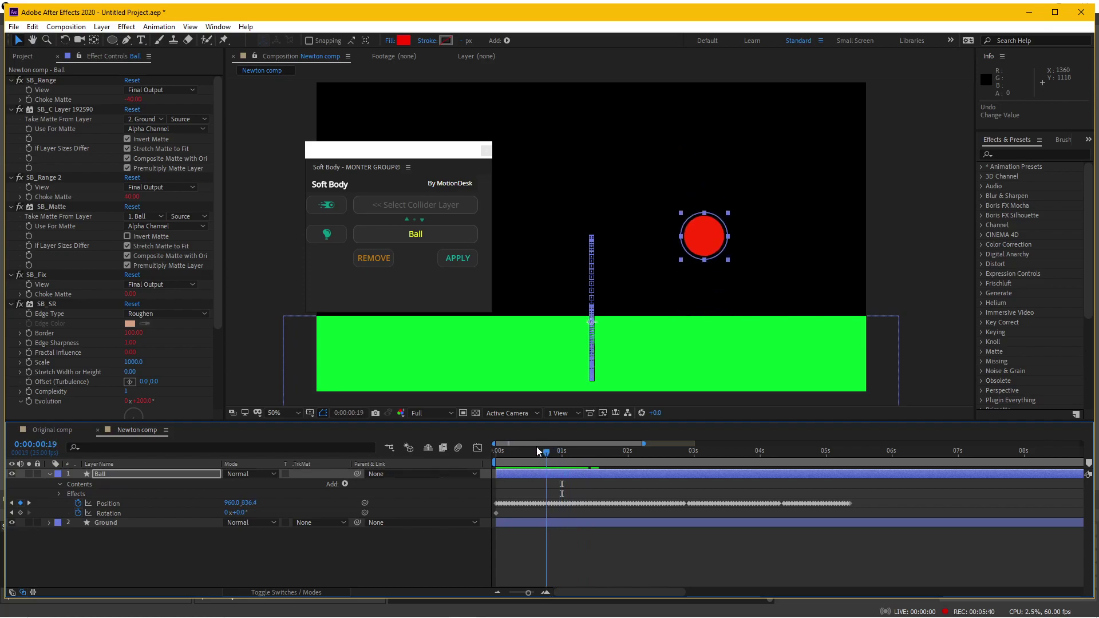
click(562, 538)
key(space)
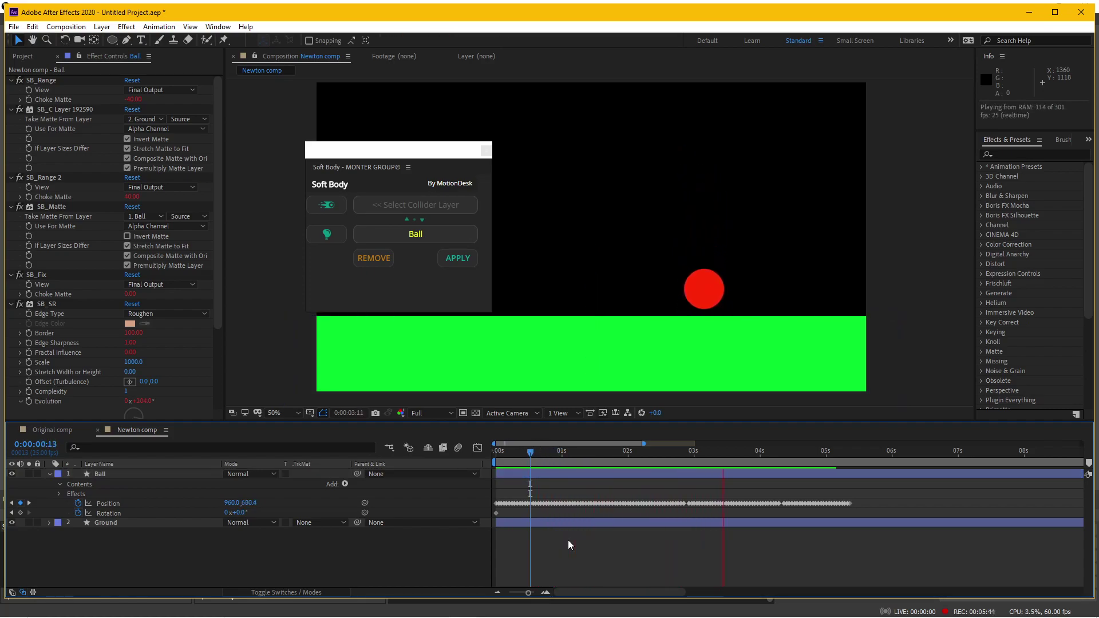
drag(538, 453, 563, 454)
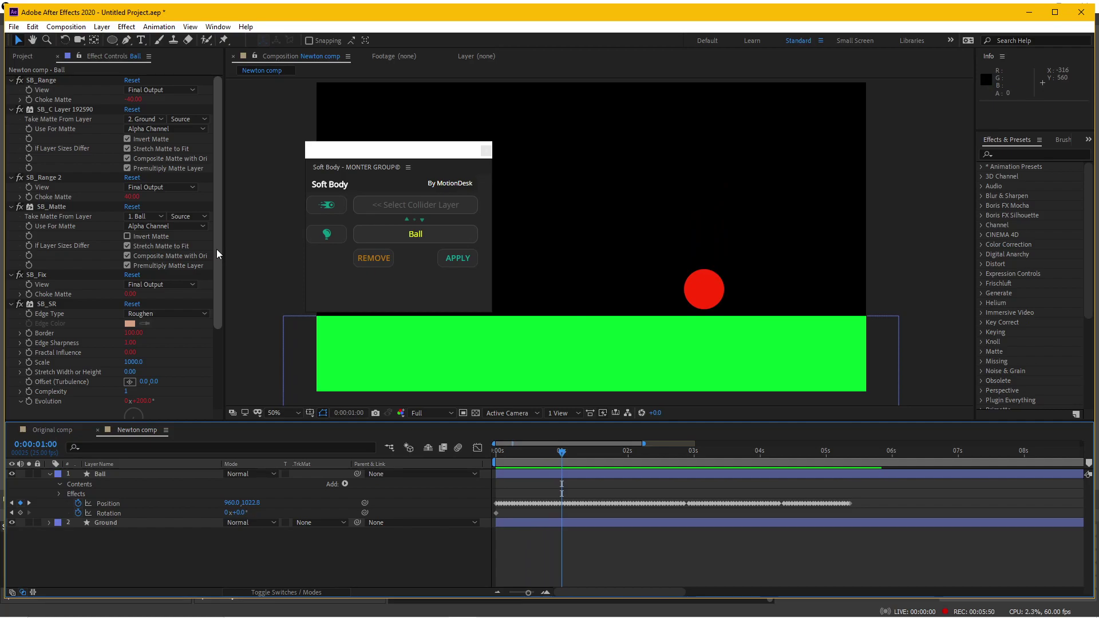
Switch off the SB_Range 2 effect and select the Ball's Soft Body _Setting to raise Range to 100.
click(700, 288)
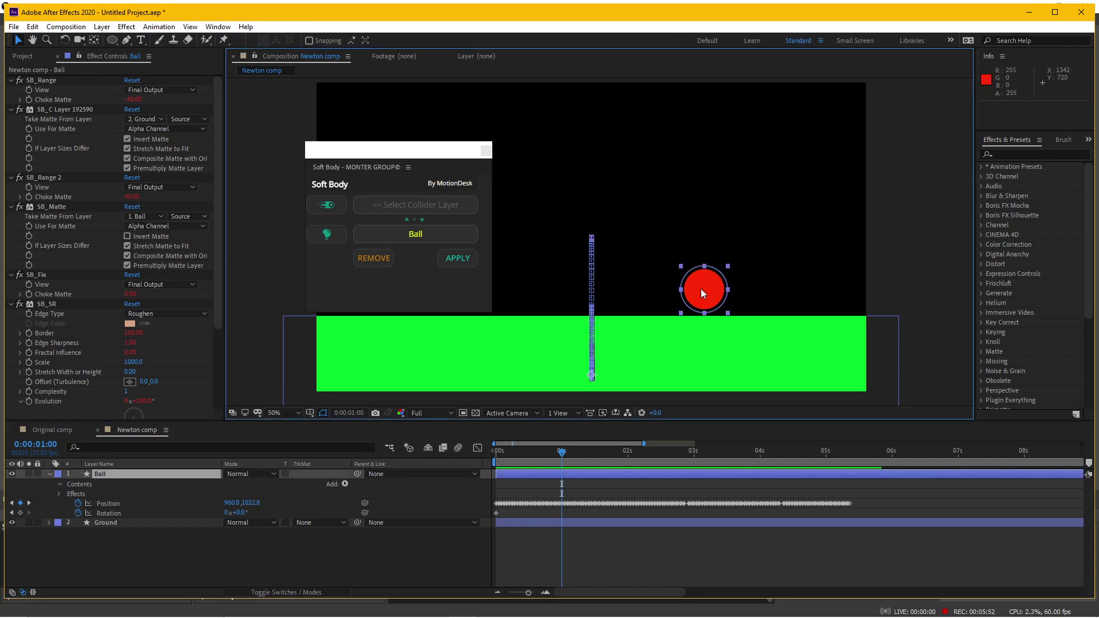
scroll(712, 318, up, 2)
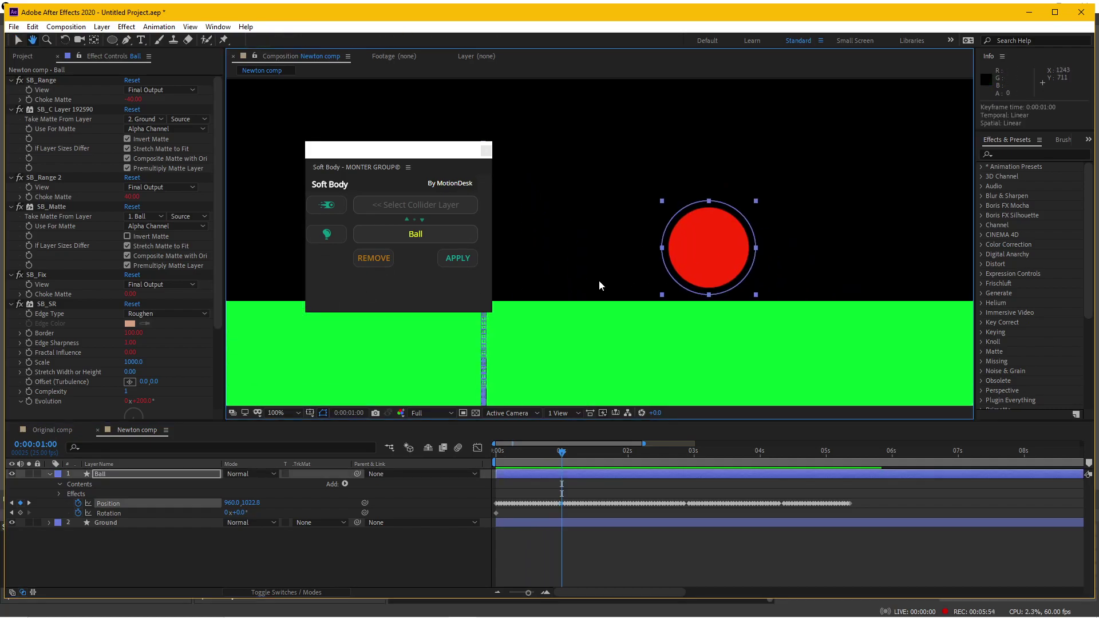
scroll(217, 275, down, 4)
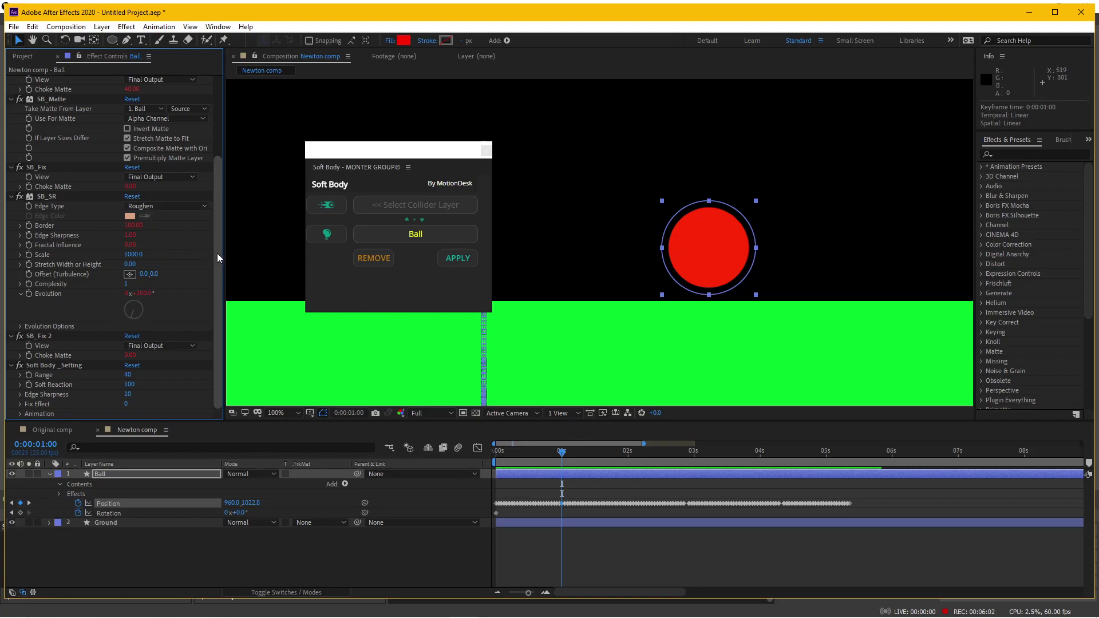
drag(218, 253, 208, 202)
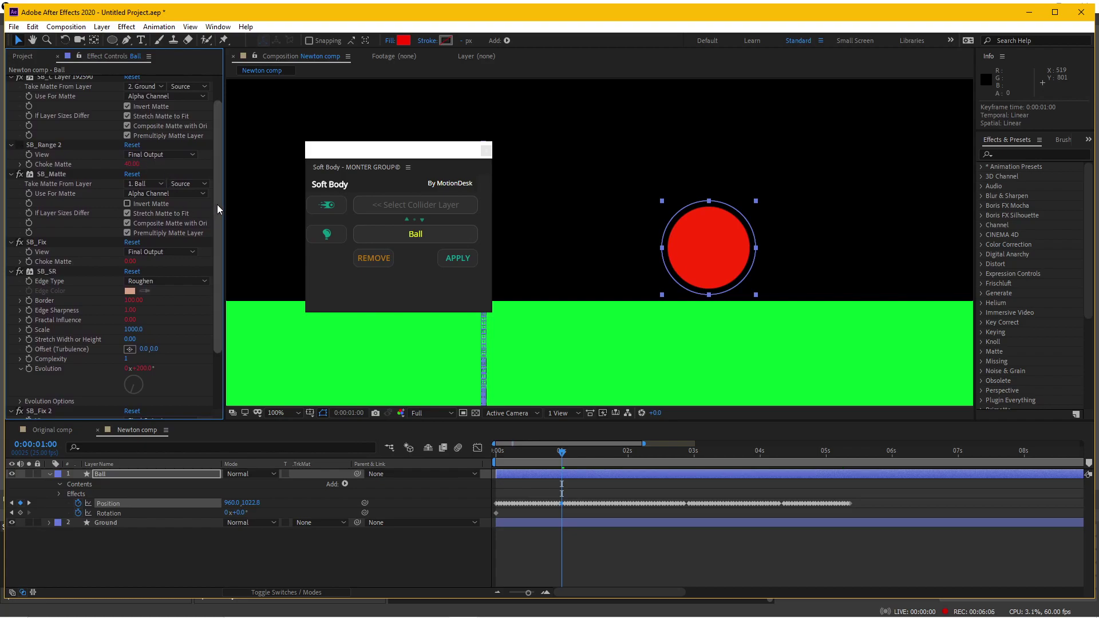
click(20, 145)
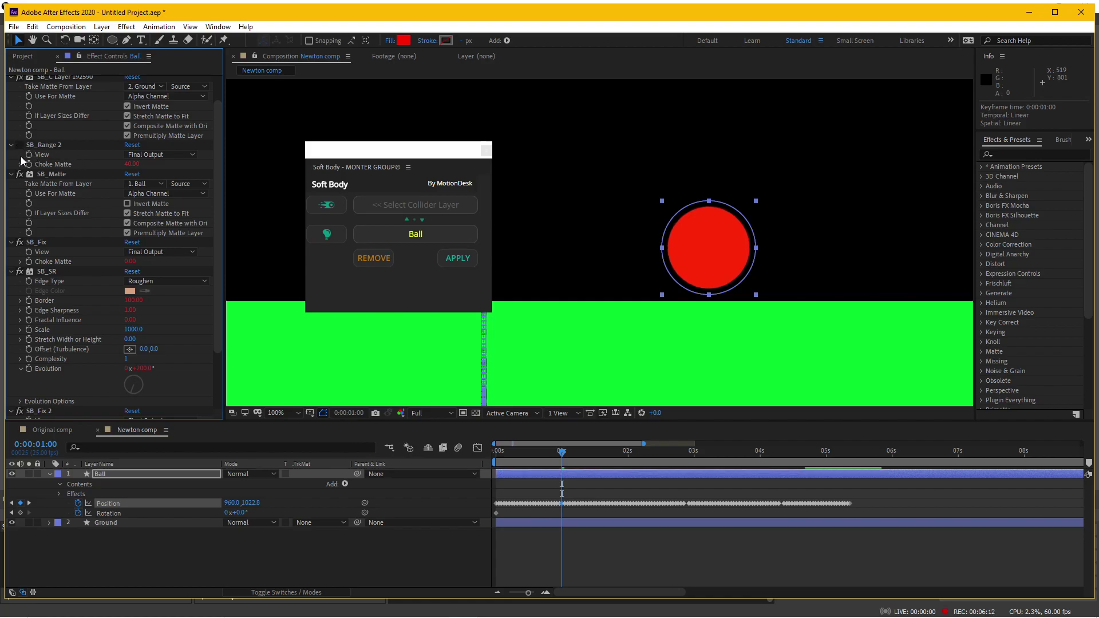
click(125, 473)
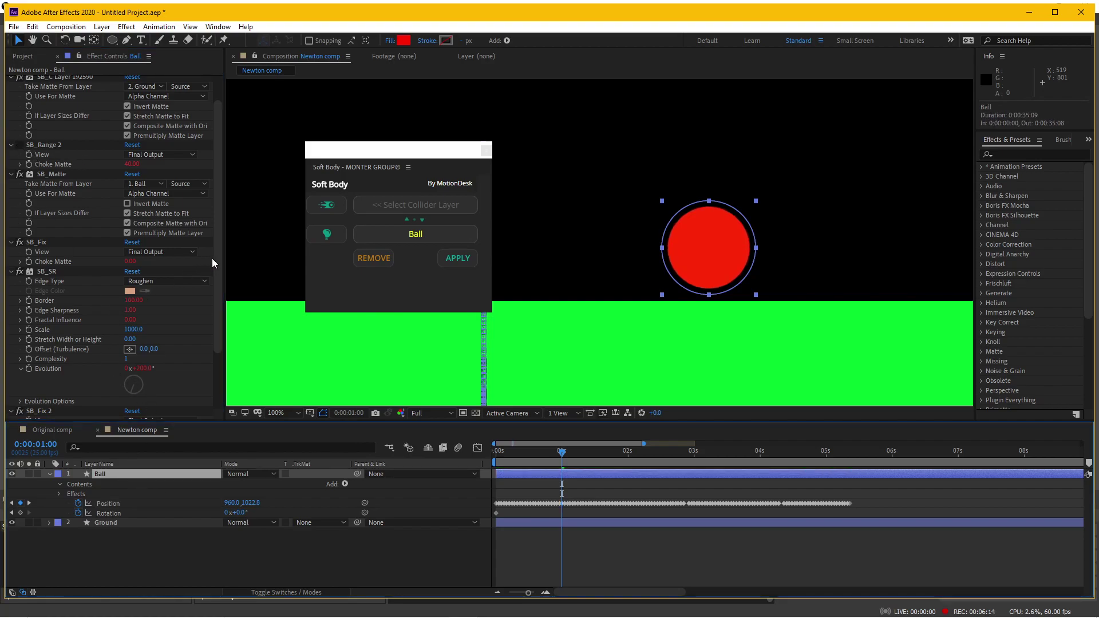
scroll(217, 257, down, 3)
click(39, 366)
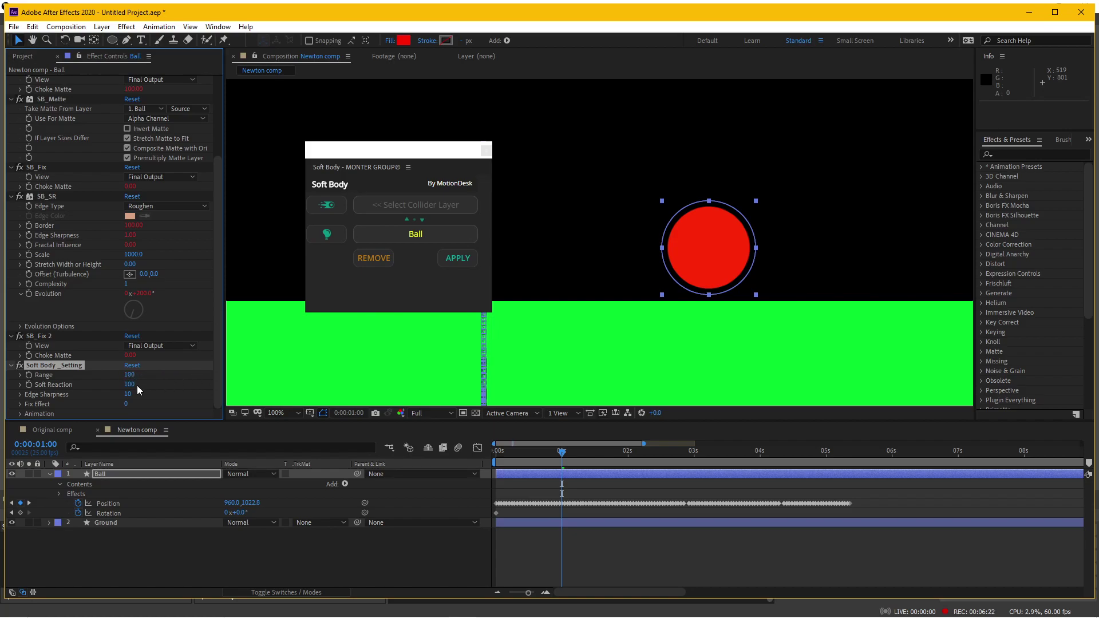
Scrub Soft Reaction down to 43, check the squash near one second, and select the Position keyframes.
mouse_move(130, 385)
mouse_down()
mouse_move(100, 384)
mouse_move(117, 395)
mouse_up()
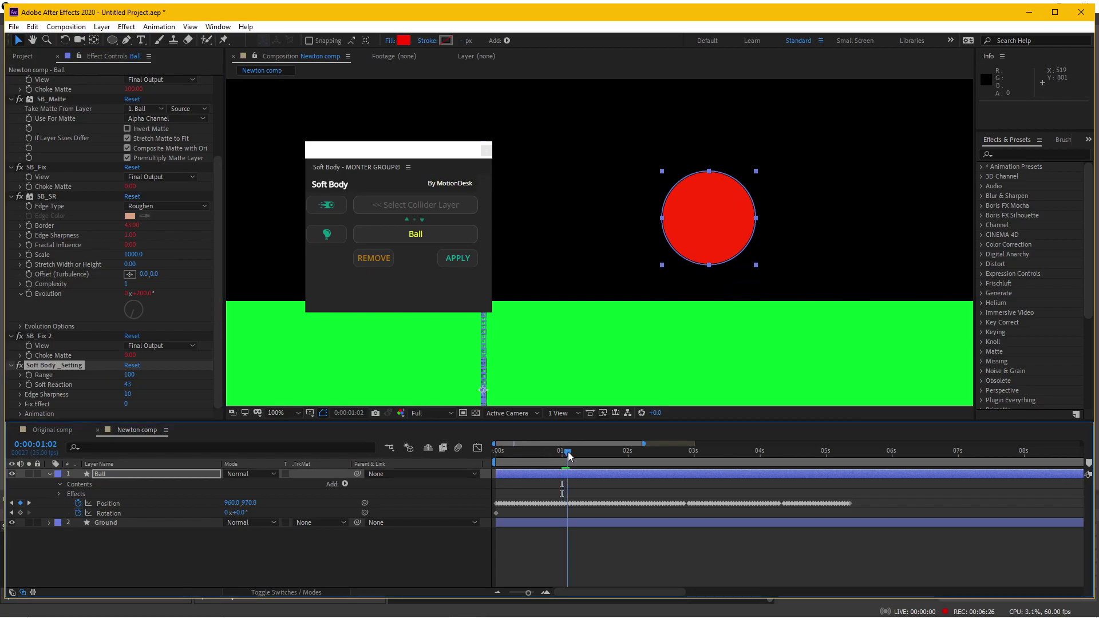
drag(562, 454, 561, 454)
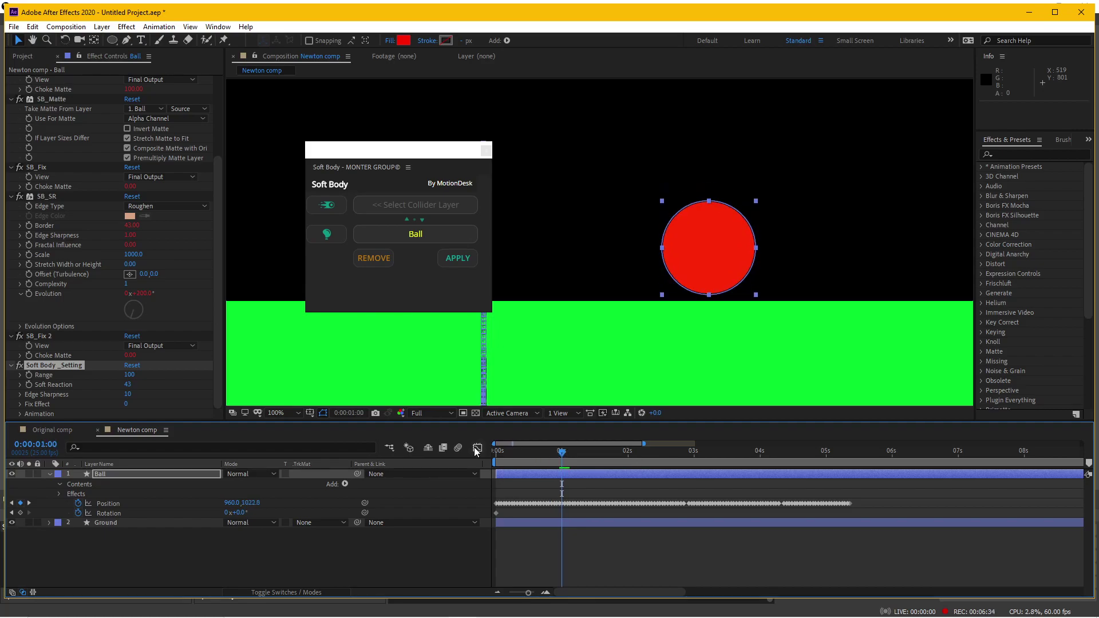
drag(906, 498, 479, 504)
Nudge all the ball's Position keyframes down to Y 1052, then preview the bounce from the start.
key(shift+Down)
key(shift+Down)
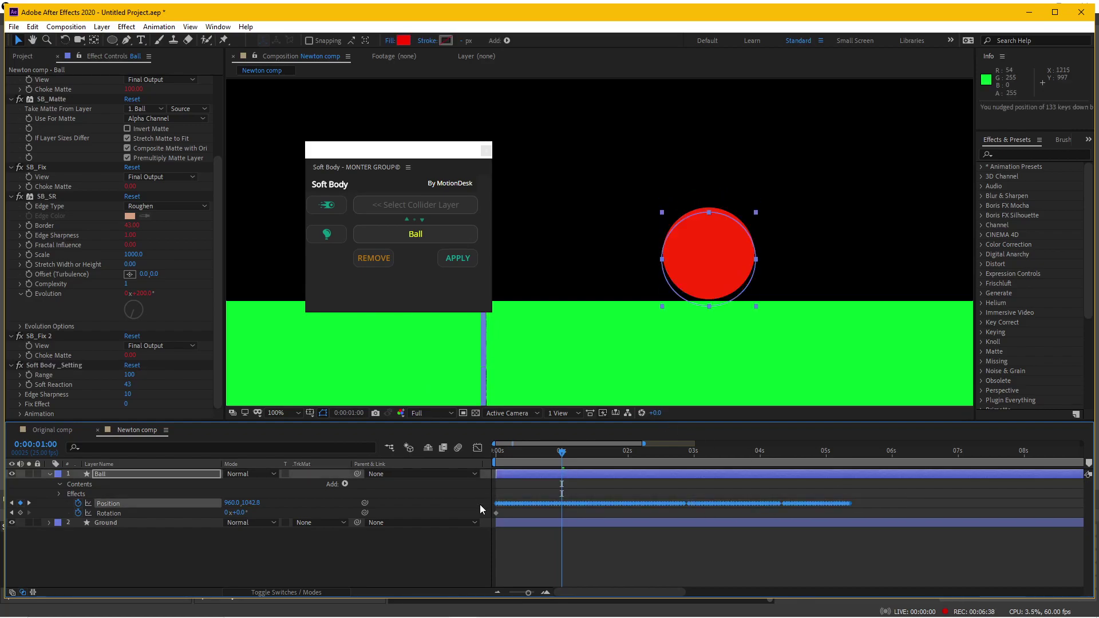
key(shift+Down)
key(shift+Down)
key(shift+Up)
key(shift+Up)
key(shift+Up)
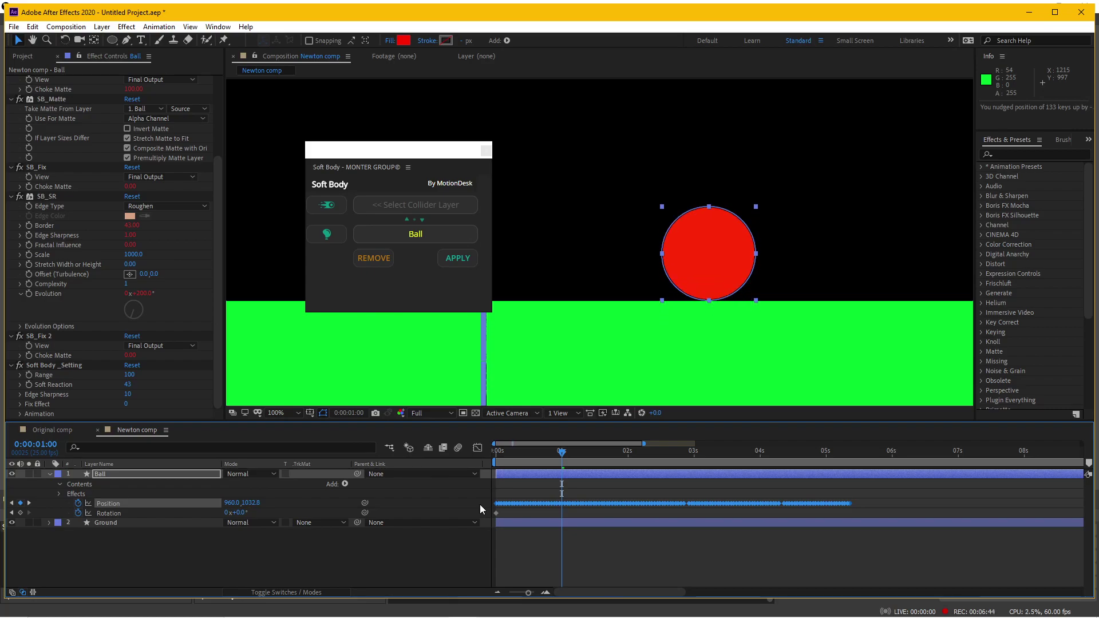
key(shift+Down)
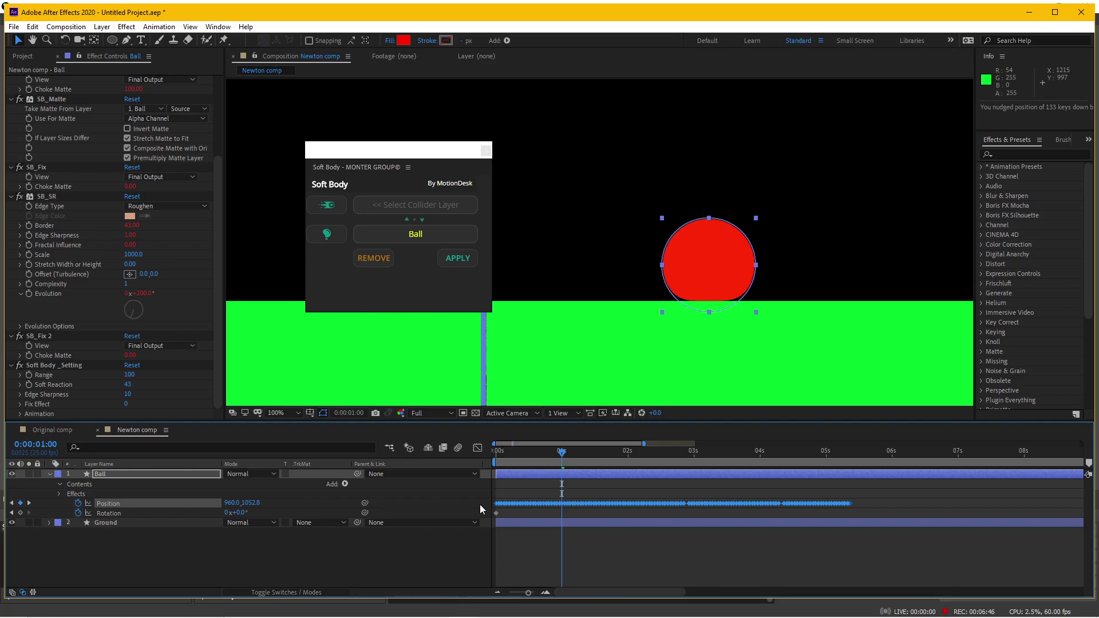
click(695, 545)
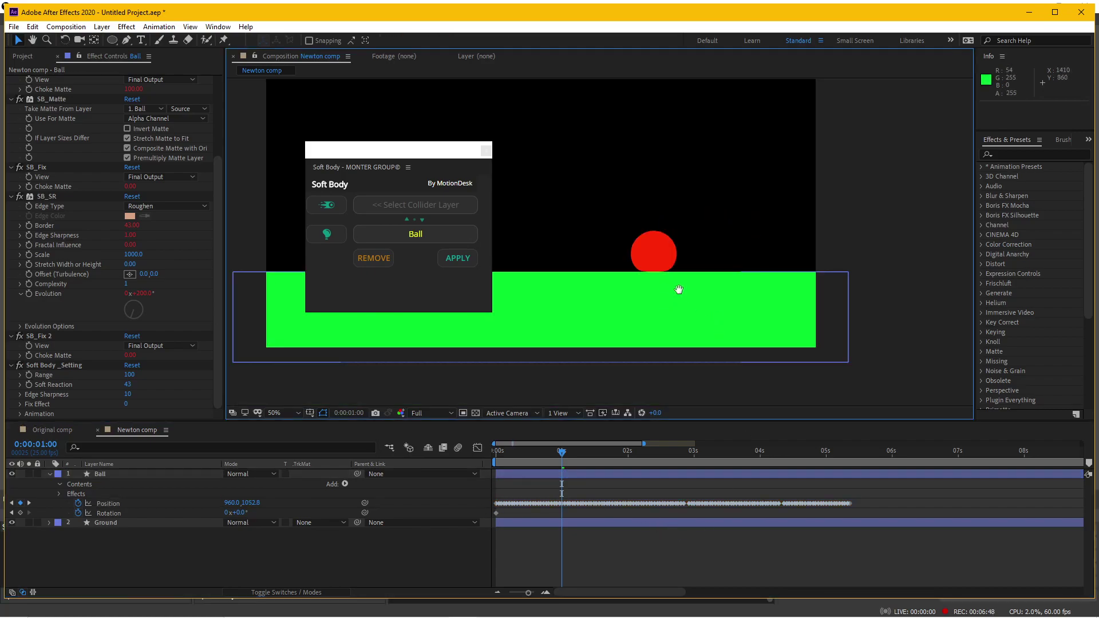
key(Home)
key(space)
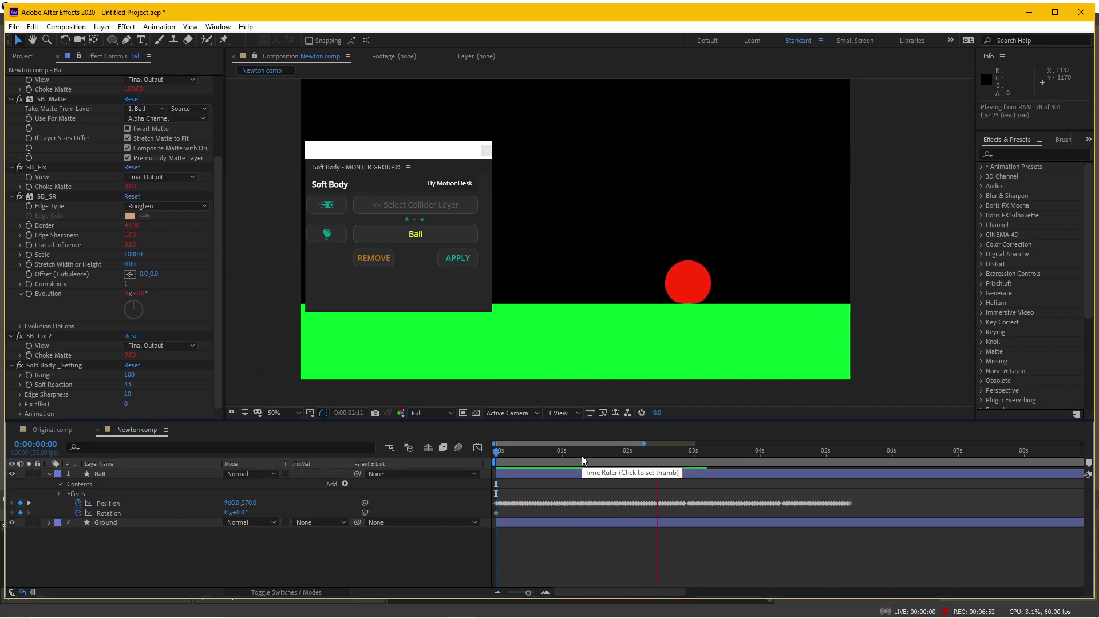
drag(584, 461, 633, 457)
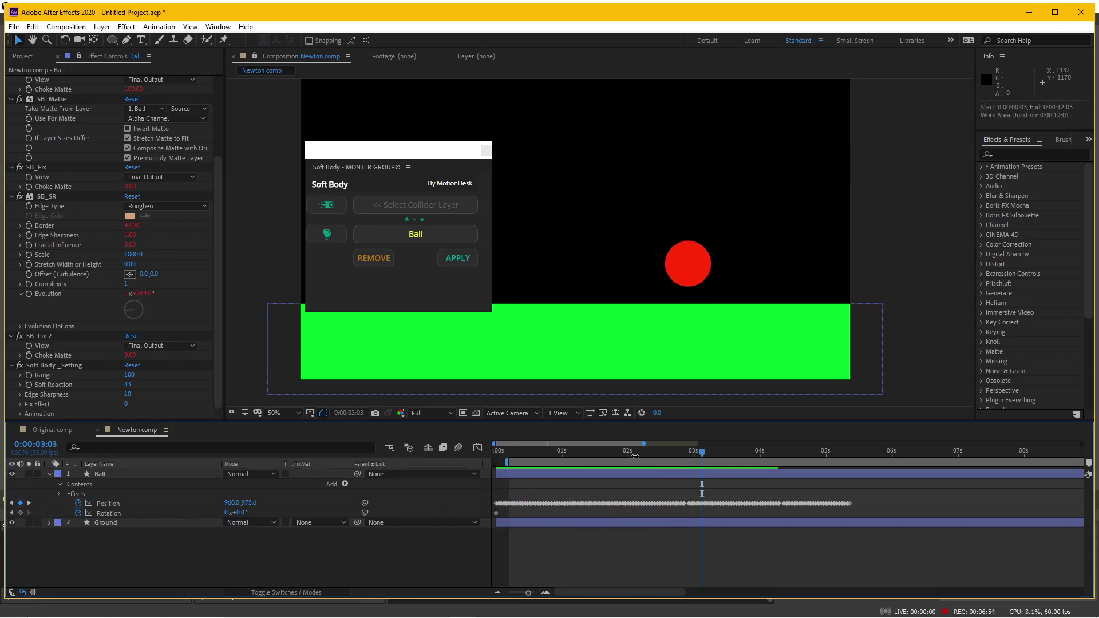
click(568, 457)
key(Page_Up)
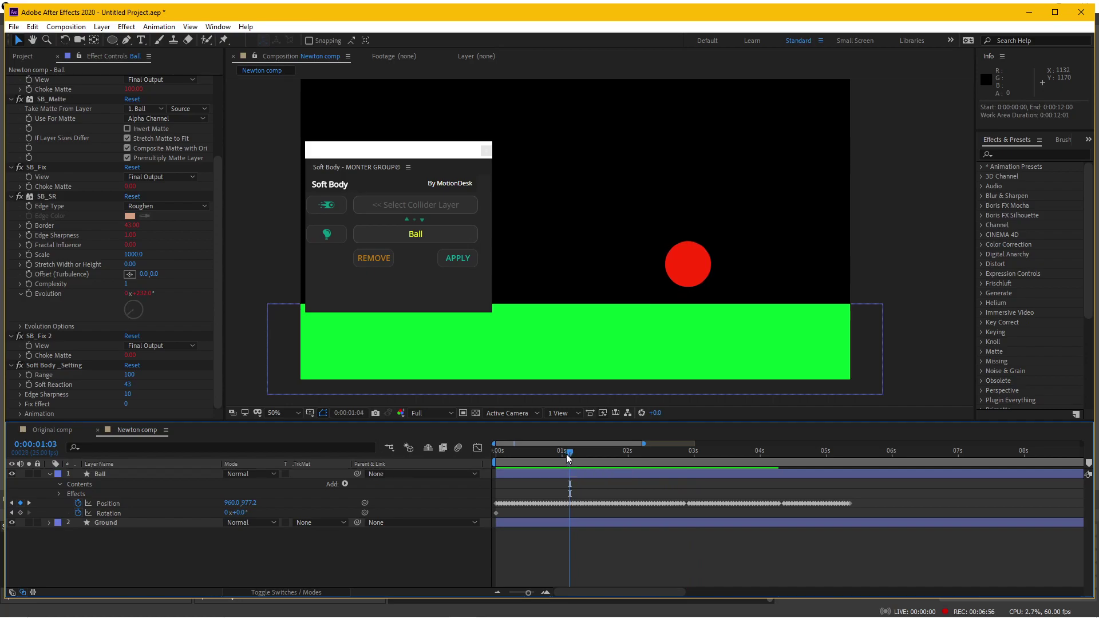
key(Page_Up)
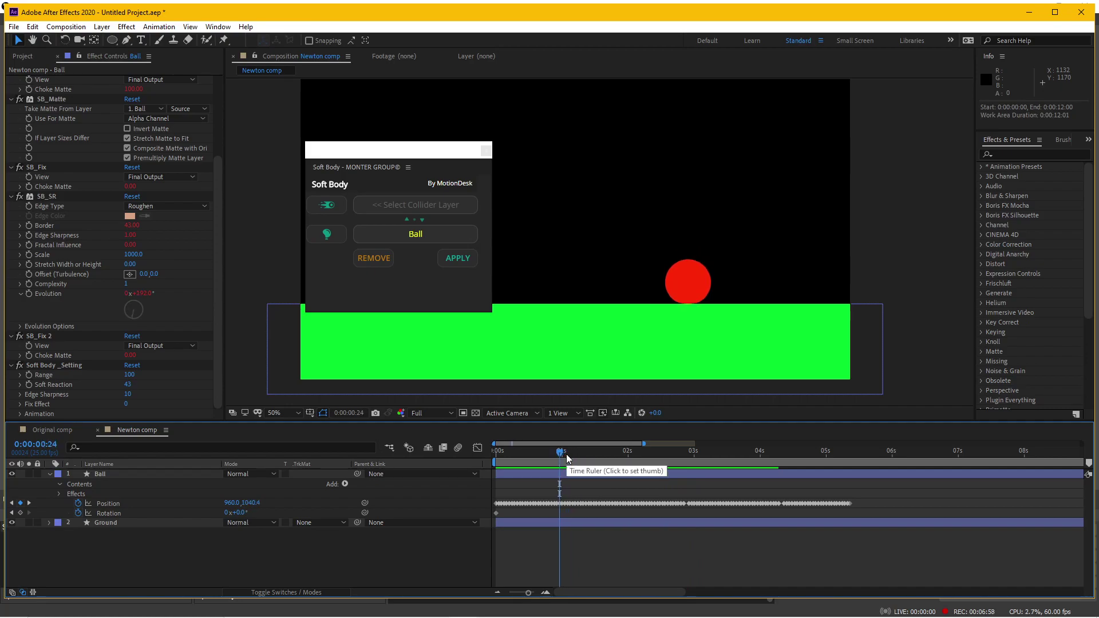
key(Page_Up)
key(Page_Up)
key(Page_Up)
key(Page_Down)
key(Page_Down)
key(Page_Down)
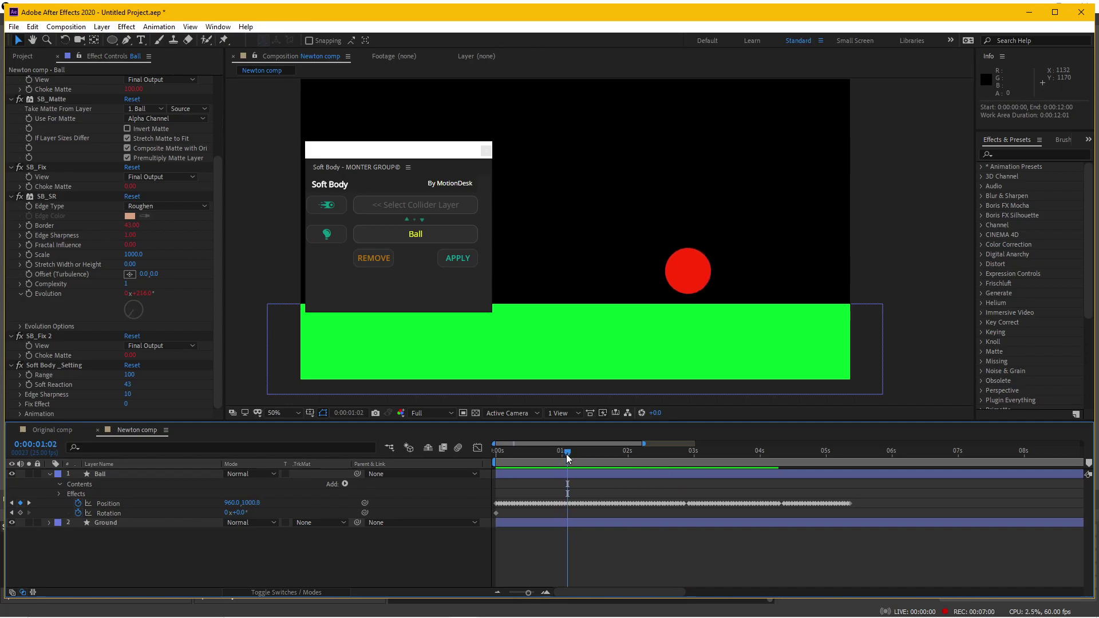
key(Page_Up)
key(Page_Up)
key(Page_Up)
key(Page_Up)
key(Page_Up)
key(Page_Up)
key(Page_Up)
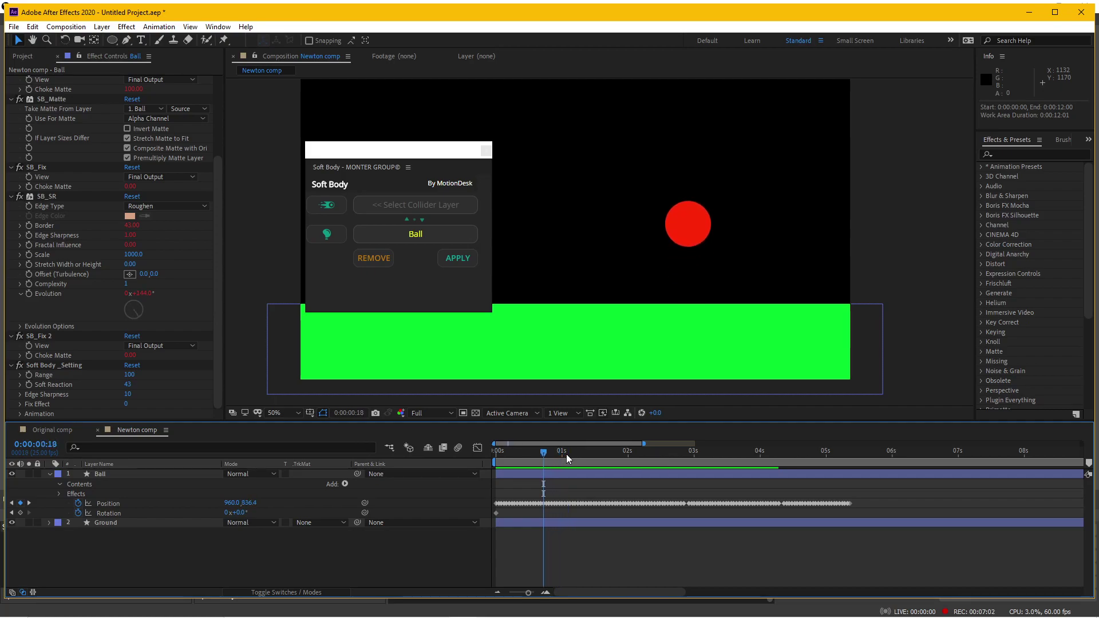
key(Page_Down)
key(Page_Down)
key(Page_Down)
key(Page_Down)
key(Page_Down)
key(Page_Down)
key(Page_Down)
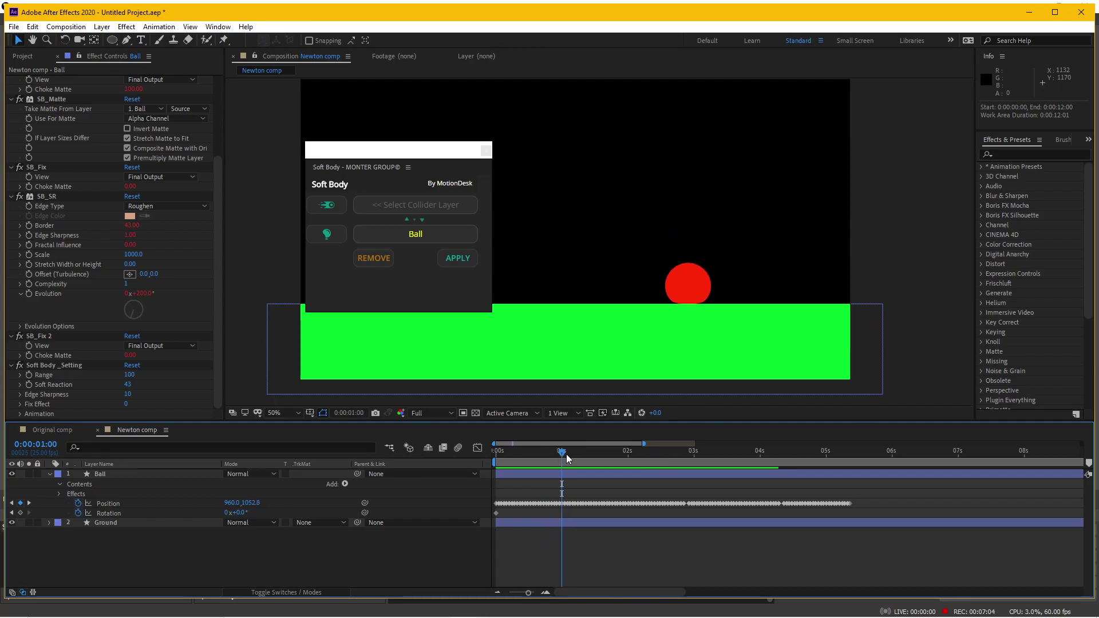
key(Page_Down)
key(Page_Up)
key(Page_Up)
key(Page_Up)
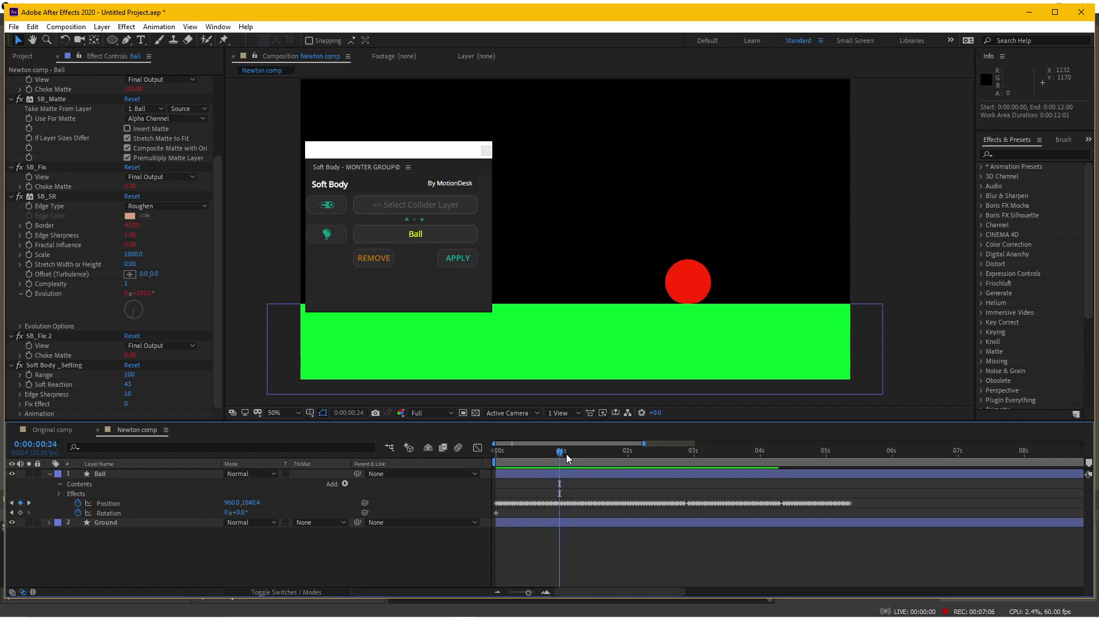
key(Page_Up)
key(Page_Up)
key(Page_Down)
key(Page_Down)
key(Page_Down)
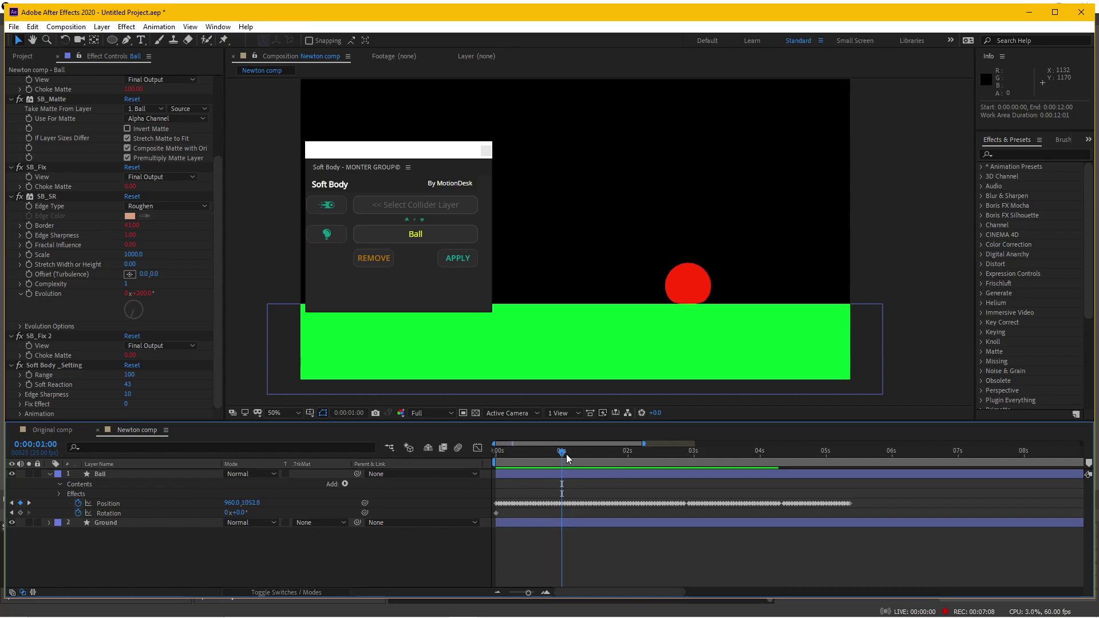
click(206, 349)
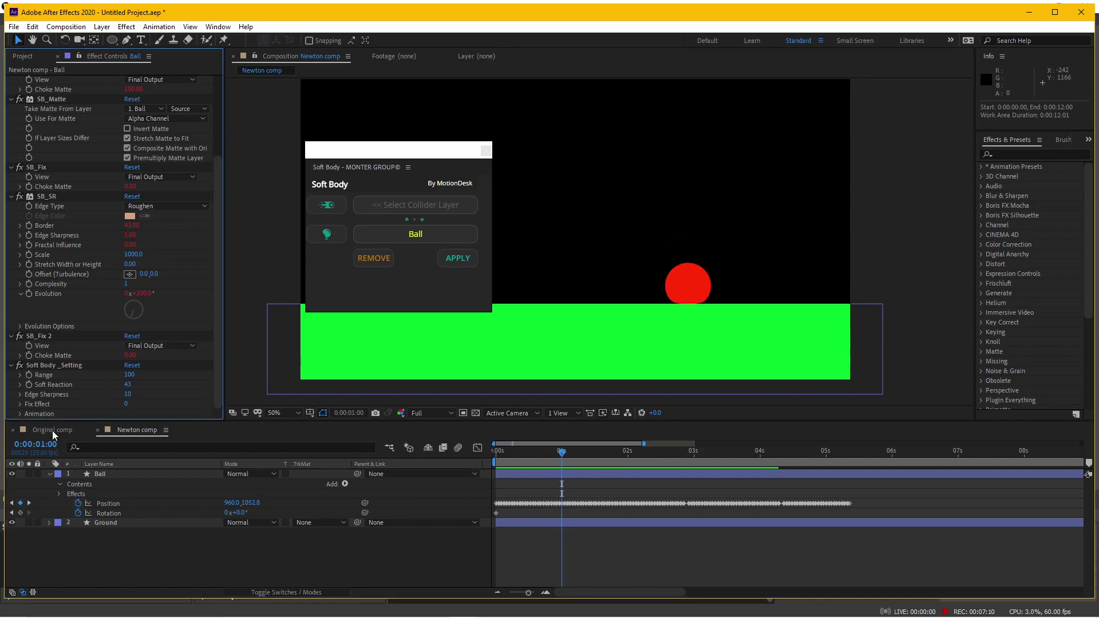
Enable the Soft Body animation at 45% Intensity and preview the squash.
click(20, 414)
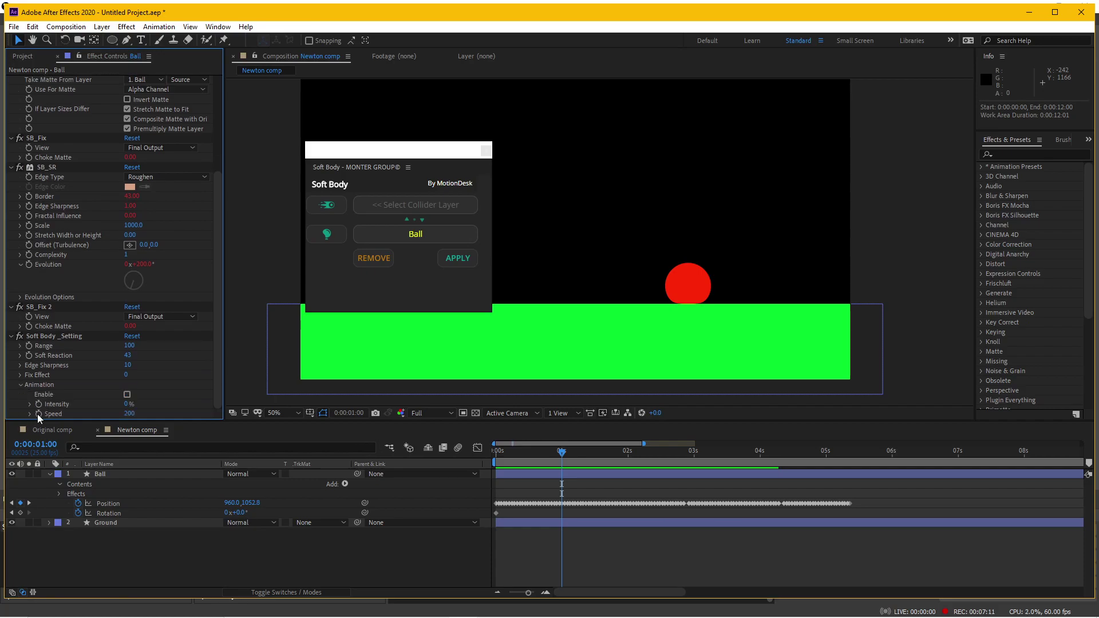
click(128, 401)
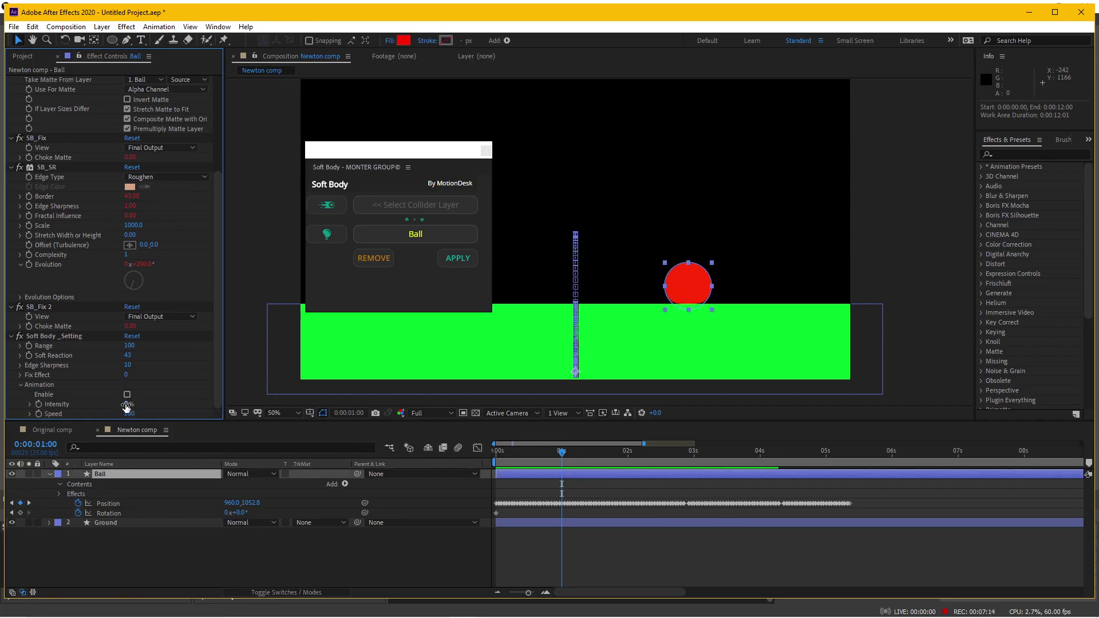
drag(125, 407, 135, 405)
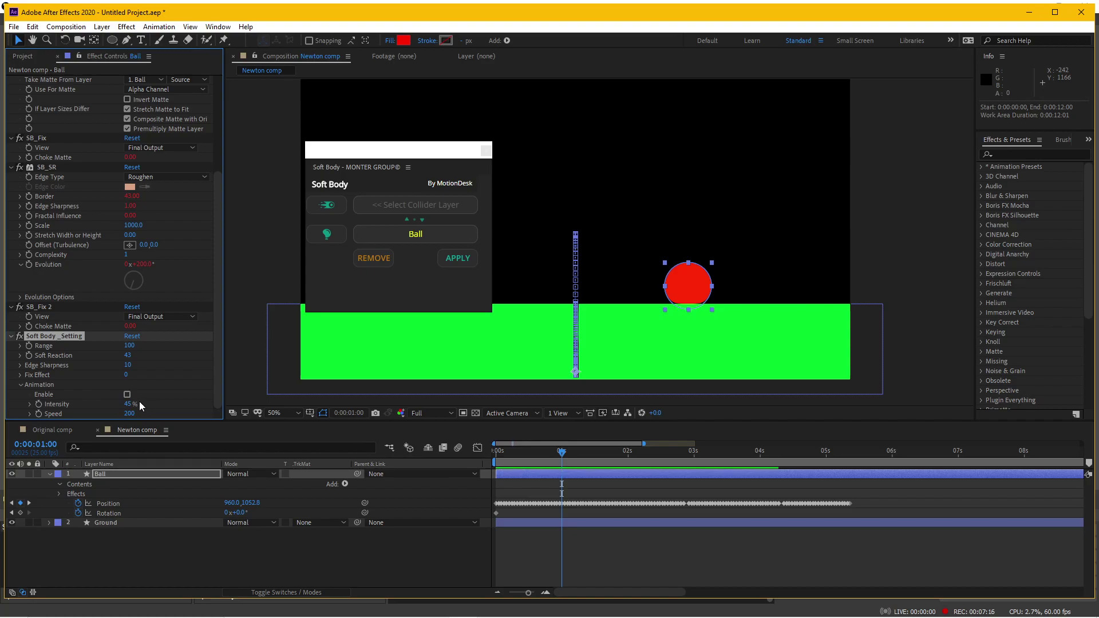
click(128, 394)
key(space)
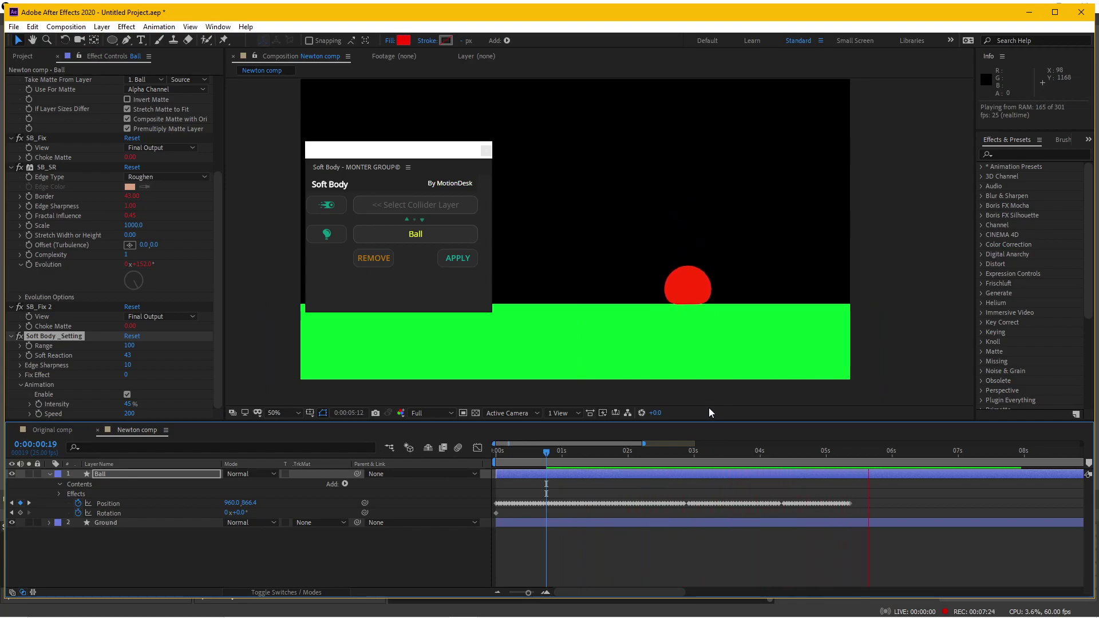
key(space)
Zoom in on the ball and replay the bounce from just before it lands.
click(565, 460)
click(624, 535)
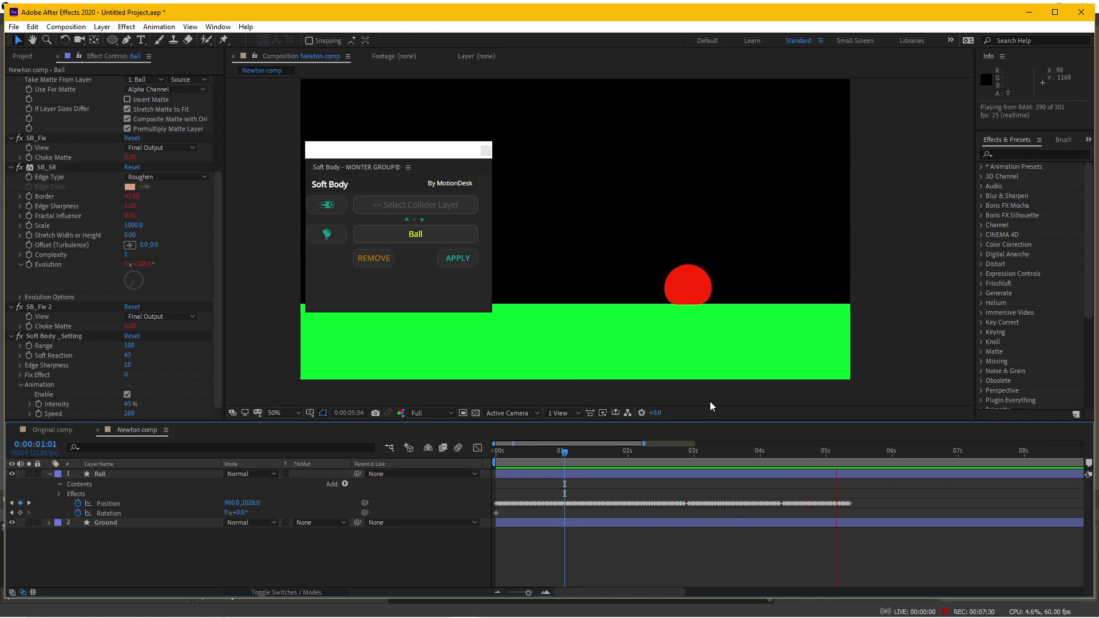
key(period)
drag(754, 328, 644, 332)
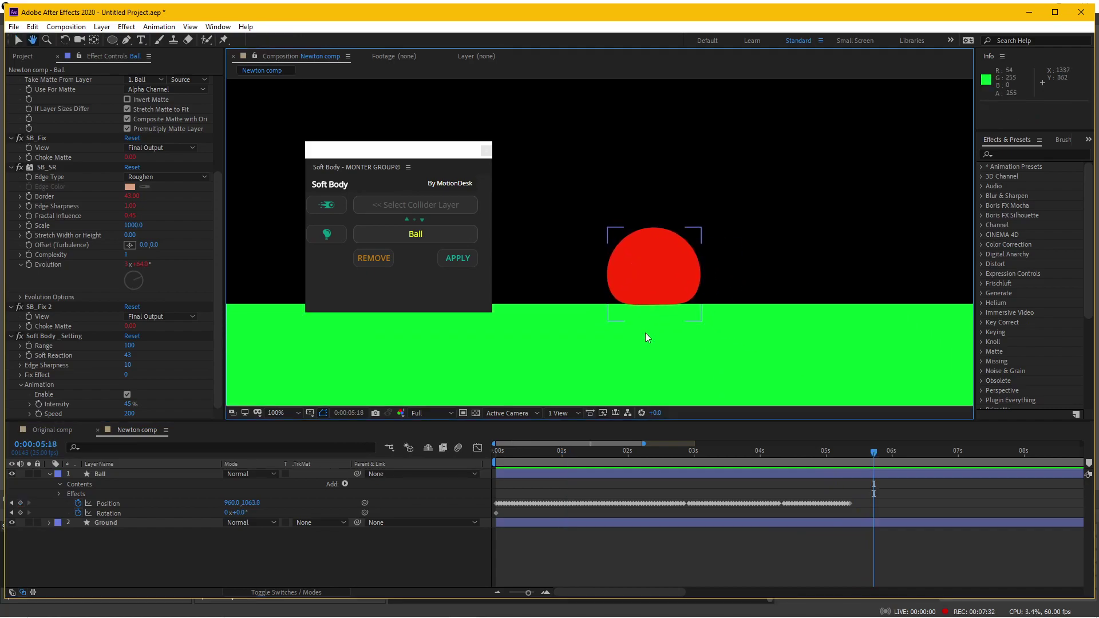
click(508, 450)
key(space)
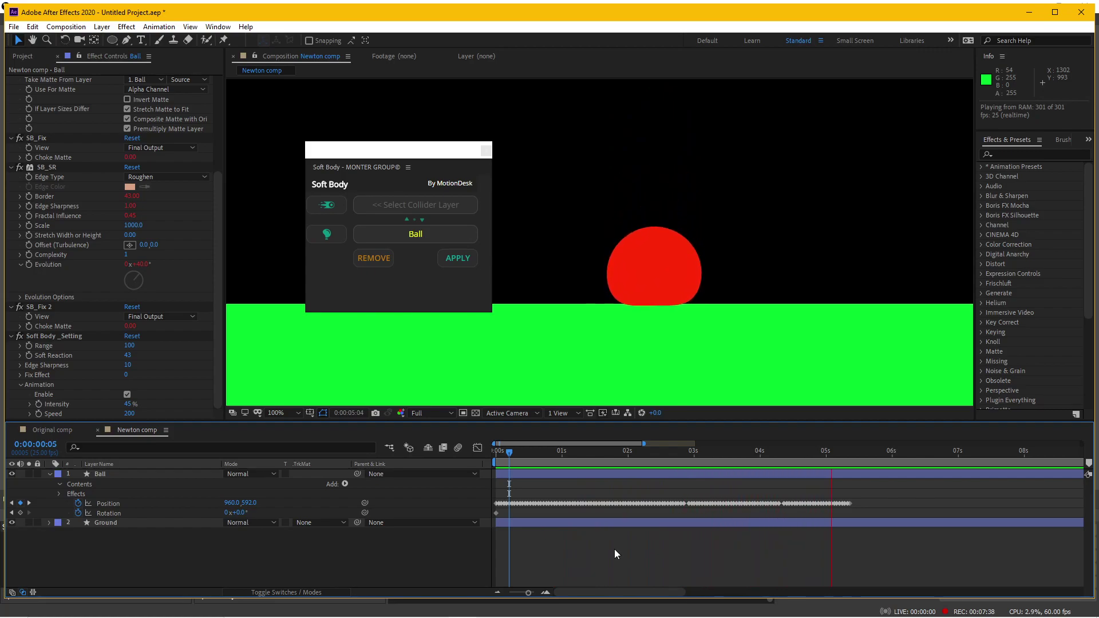
click(658, 376)
scroll(685, 344, down, 2)
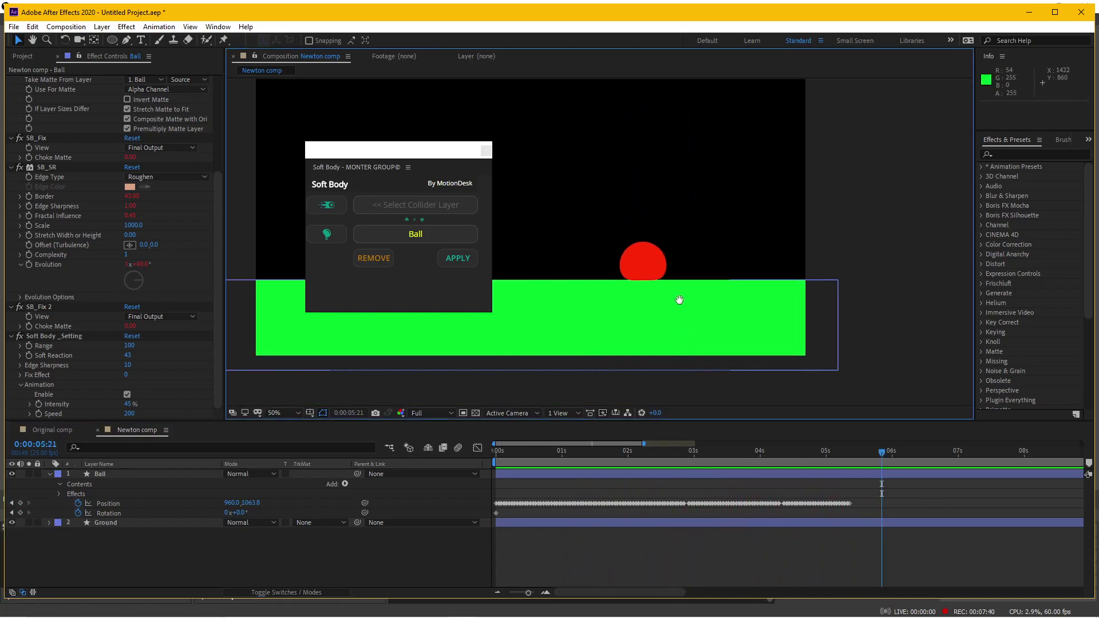
mouse_move(514, 452)
mouse_down()
mouse_move(613, 449)
mouse_move(570, 454)
mouse_up()
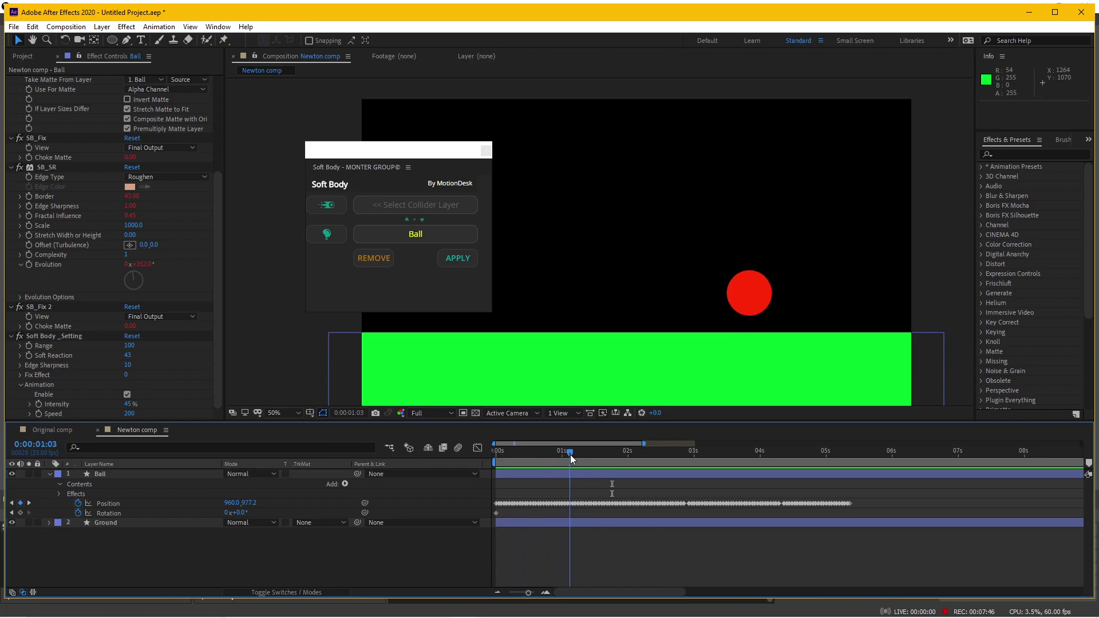
key(space)
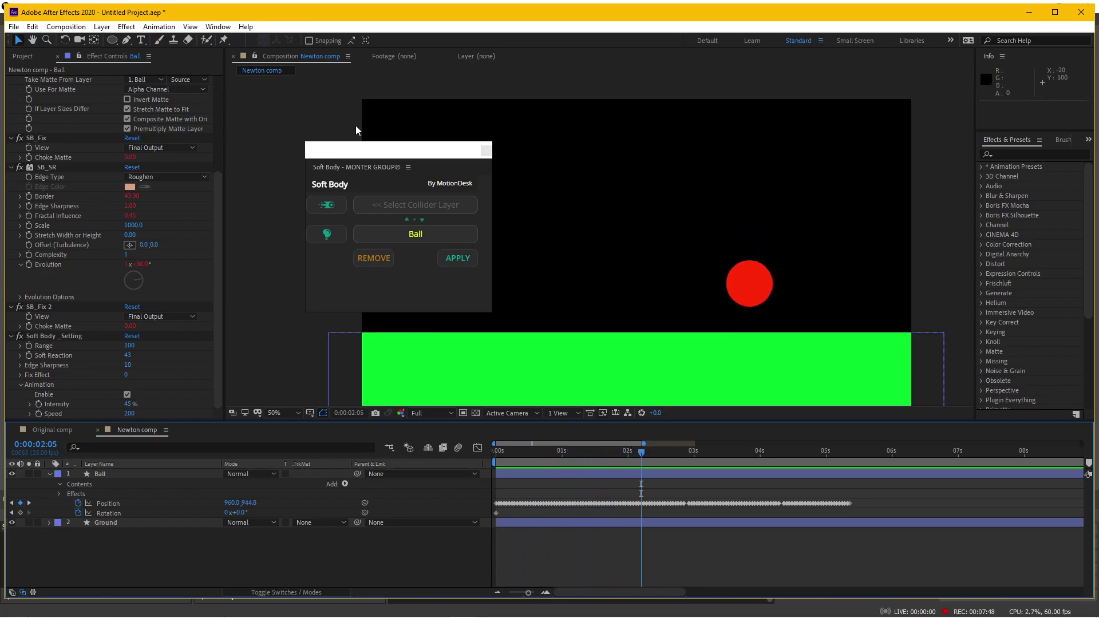
Drag the floating Soft Body panel up and left off the ground, showing the landing at 0:00:03:10.
drag(376, 161, 320, 138)
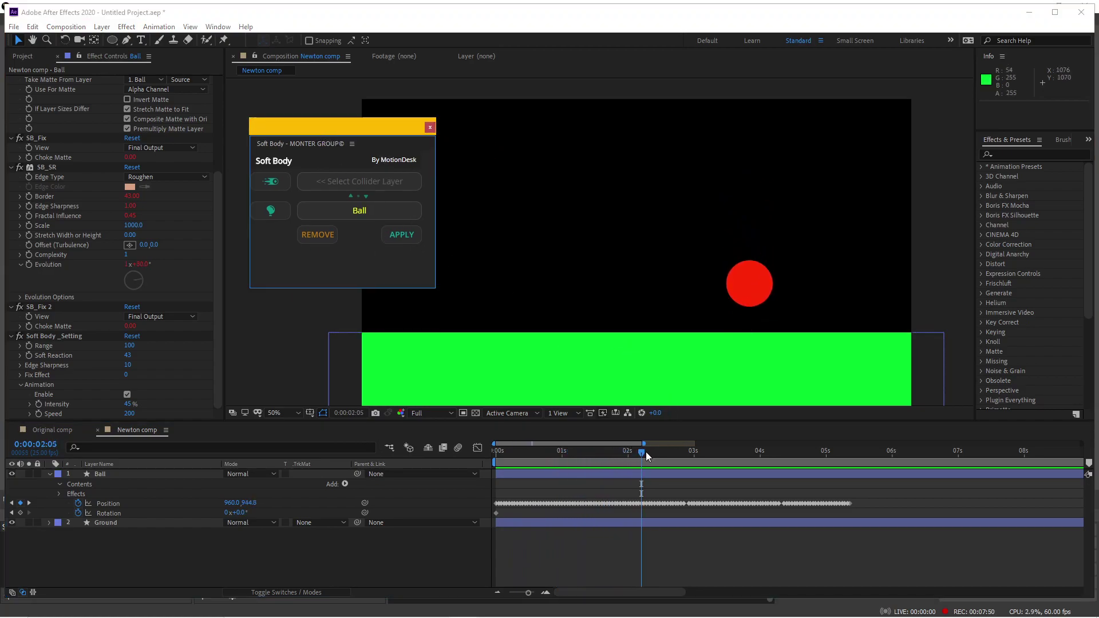
mouse_move(647, 452)
mouse_down()
mouse_move(658, 453)
mouse_move(610, 461)
mouse_move(676, 466)
mouse_move(562, 477)
mouse_move(721, 461)
mouse_up()
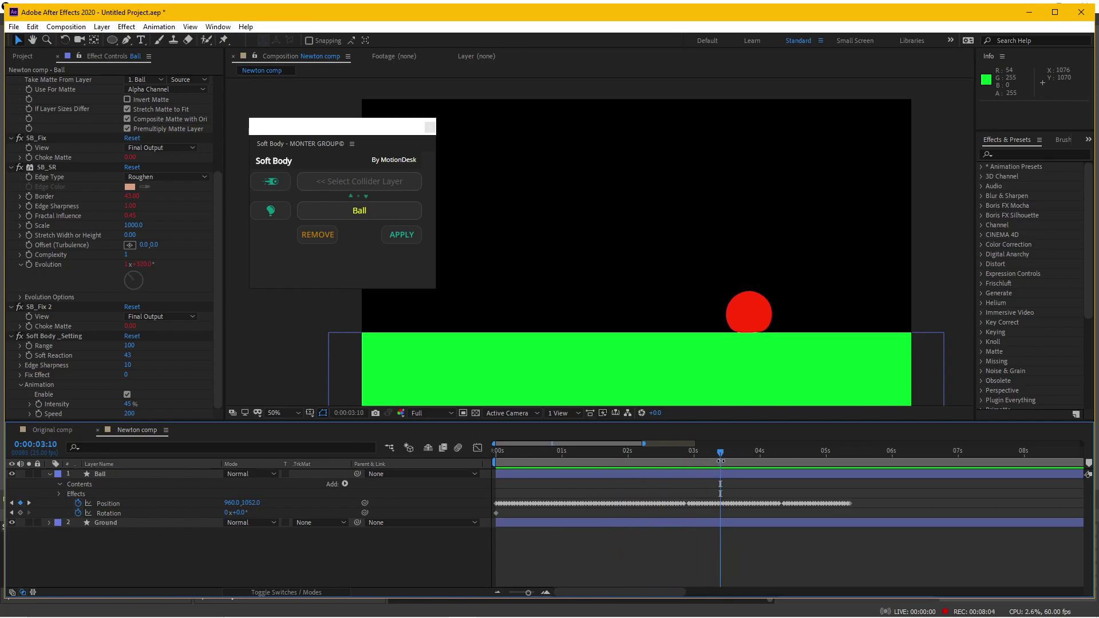